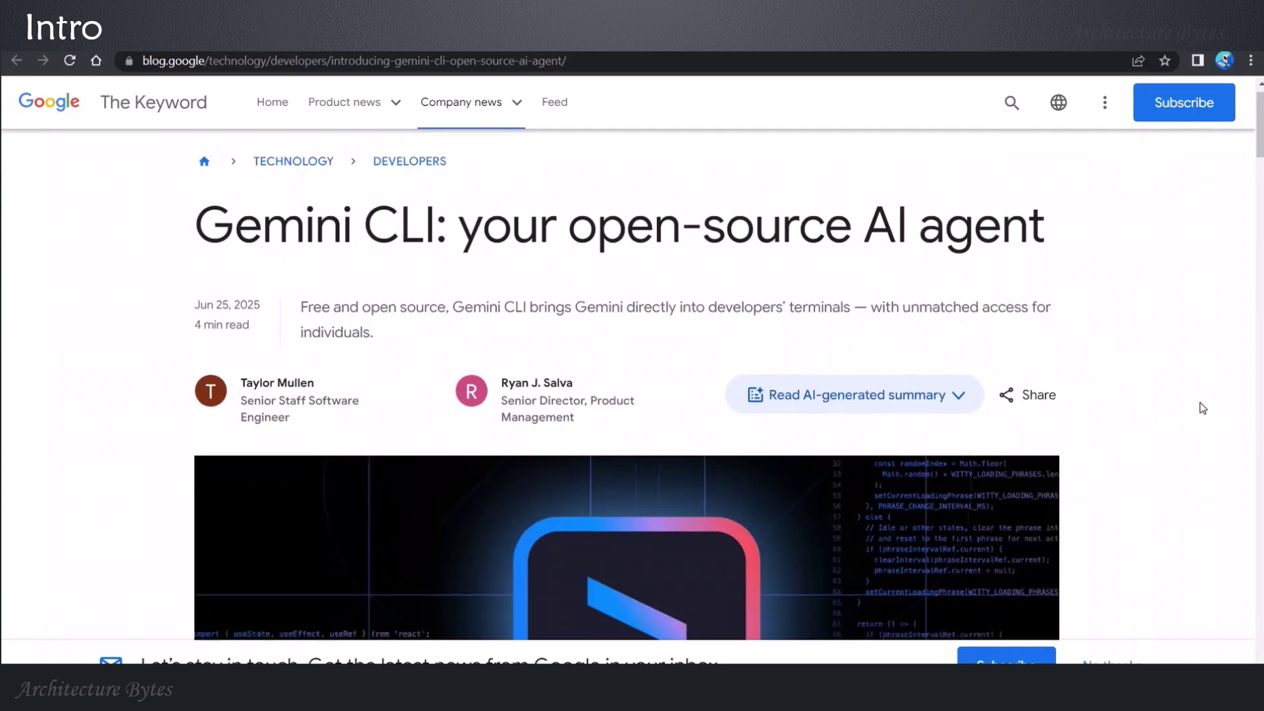
scroll(1202, 408, "down", 3)
scroll(1200, 406, "down", 1)
scroll(1199, 406, "down", 2)
scroll(1197, 406, "down", 5)
scroll(1197, 404, "down", 2)
scroll(1198, 405, "down", 2)
scroll(1197, 405, "down", 3)
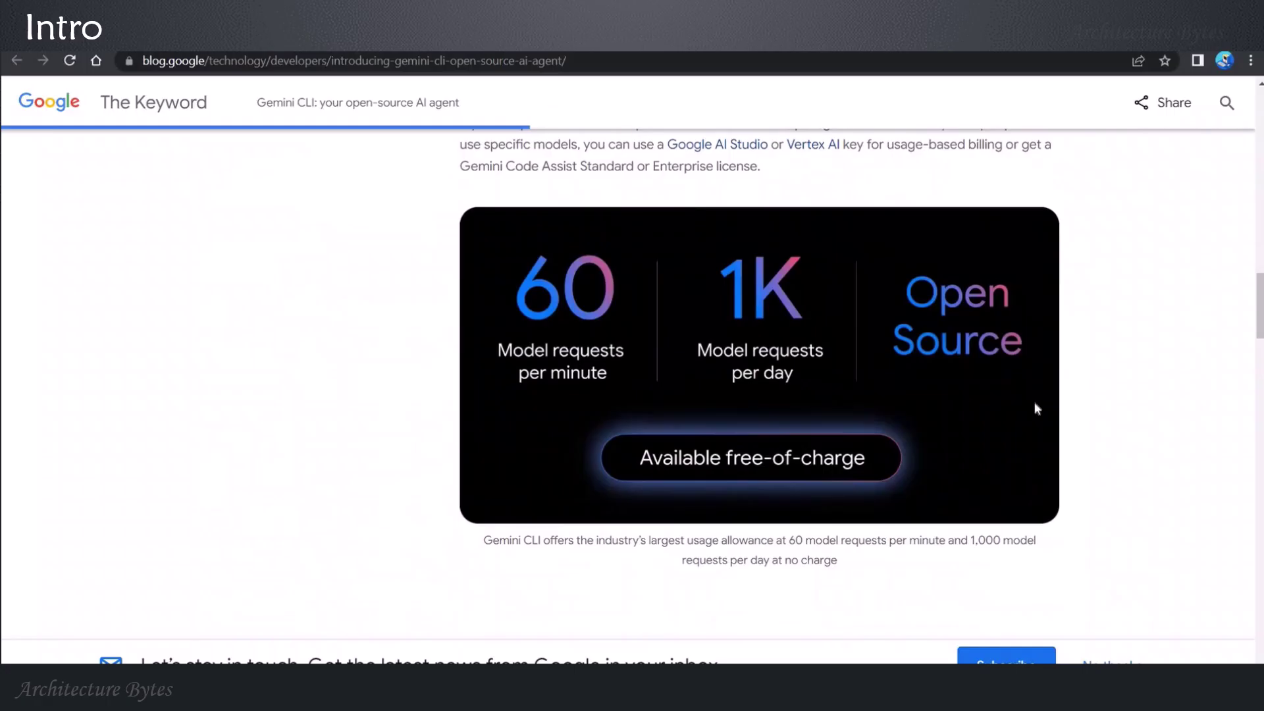
scroll(1174, 410, "down", 2)
scroll(1174, 410, "down", 2)
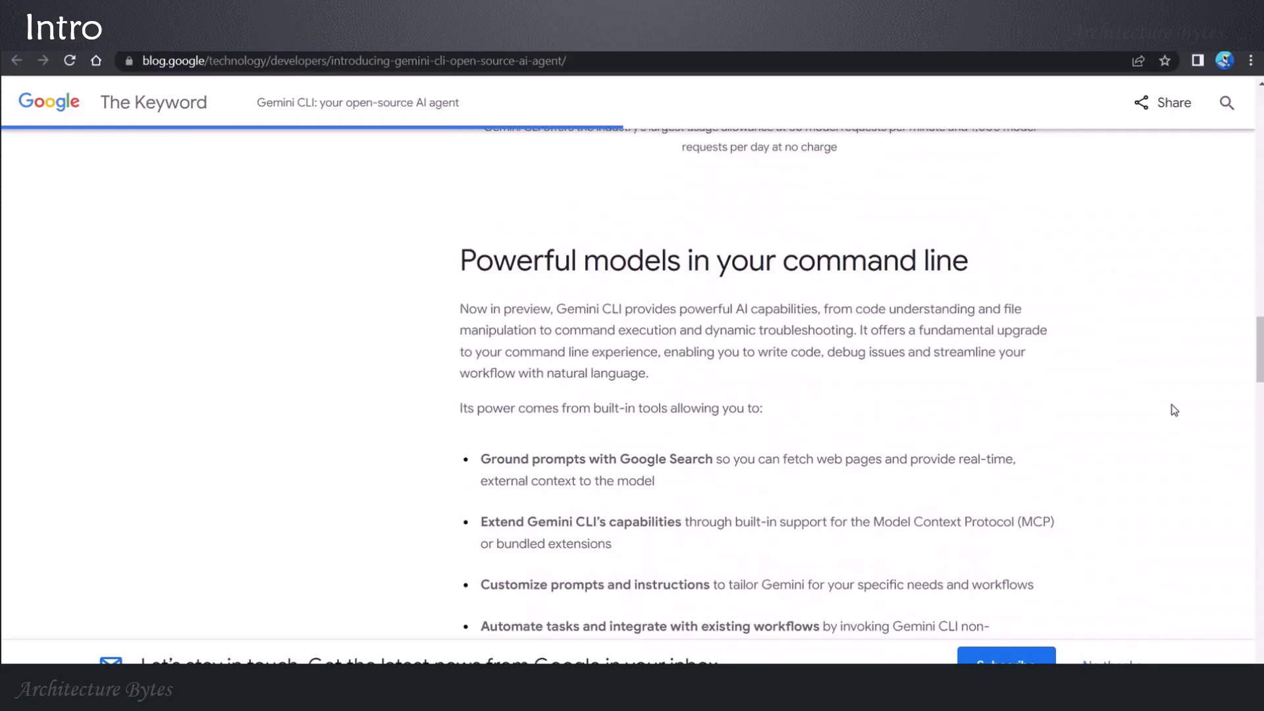
scroll(1174, 409, "up", 3)
scroll(1174, 410, "up", 4)
scroll(1171, 411, "up", 4)
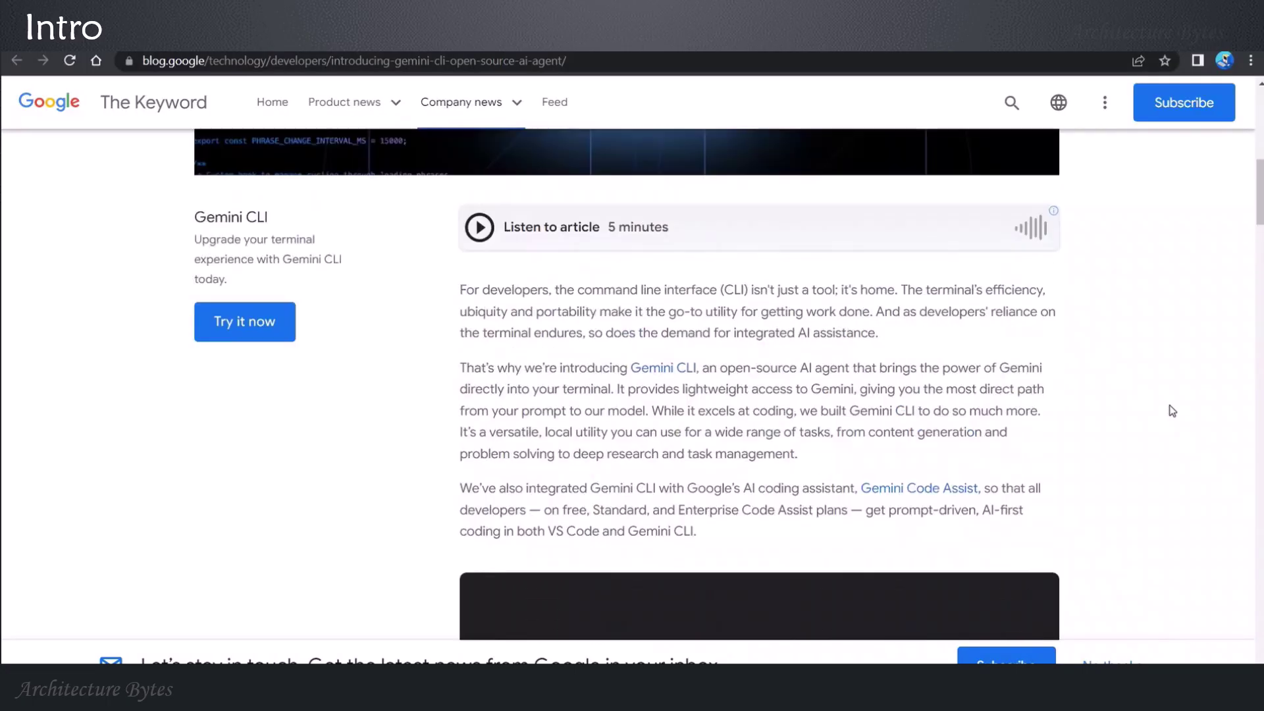
scroll(1168, 414, "up", 3)
scroll(680, 438, "down", 3)
Open the google-gemini/gemini-cli GitHub repository from the blog post's 'Try it now' link.
left_click(272, 419)
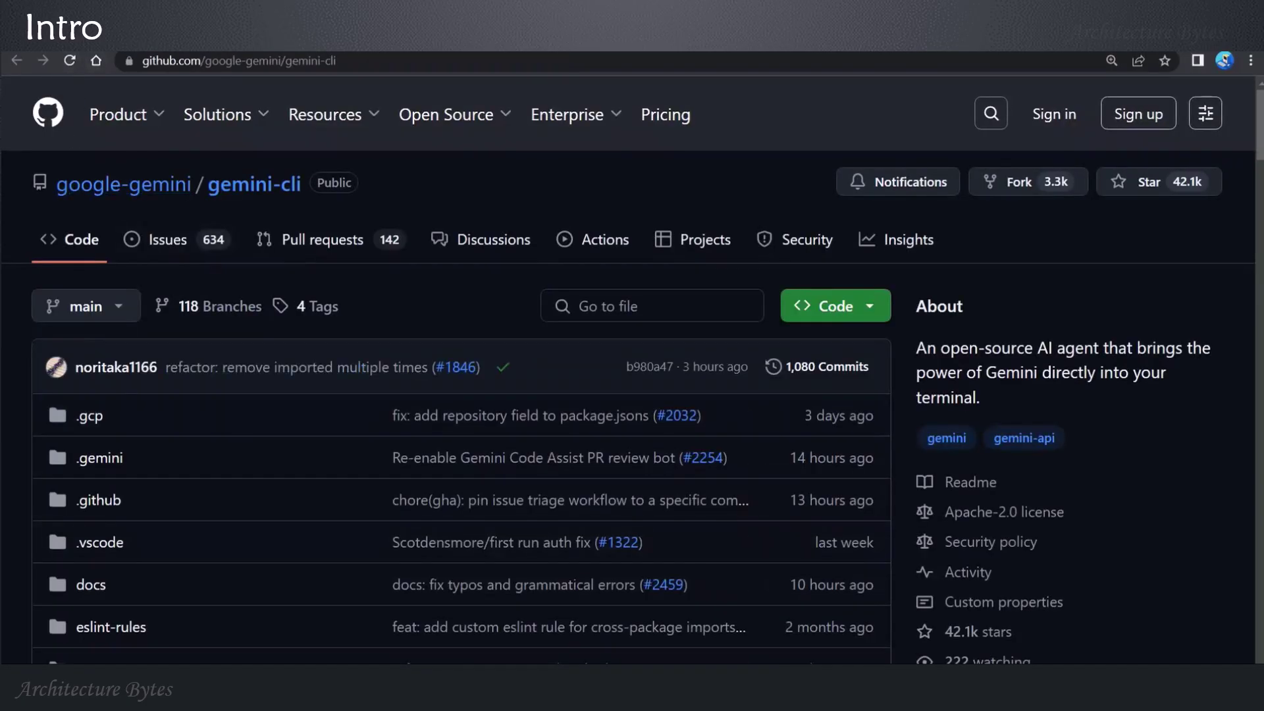
scroll(625, 468, "down", 4)
scroll(626, 467, "down", 6)
scroll(625, 468, "down", 4)
scroll(625, 474, "down", 3)
scroll(625, 477, "down", 3)
scroll(626, 478, "down", 2)
scroll(626, 479, "down", 2)
scroll(651, 425, "down", 1)
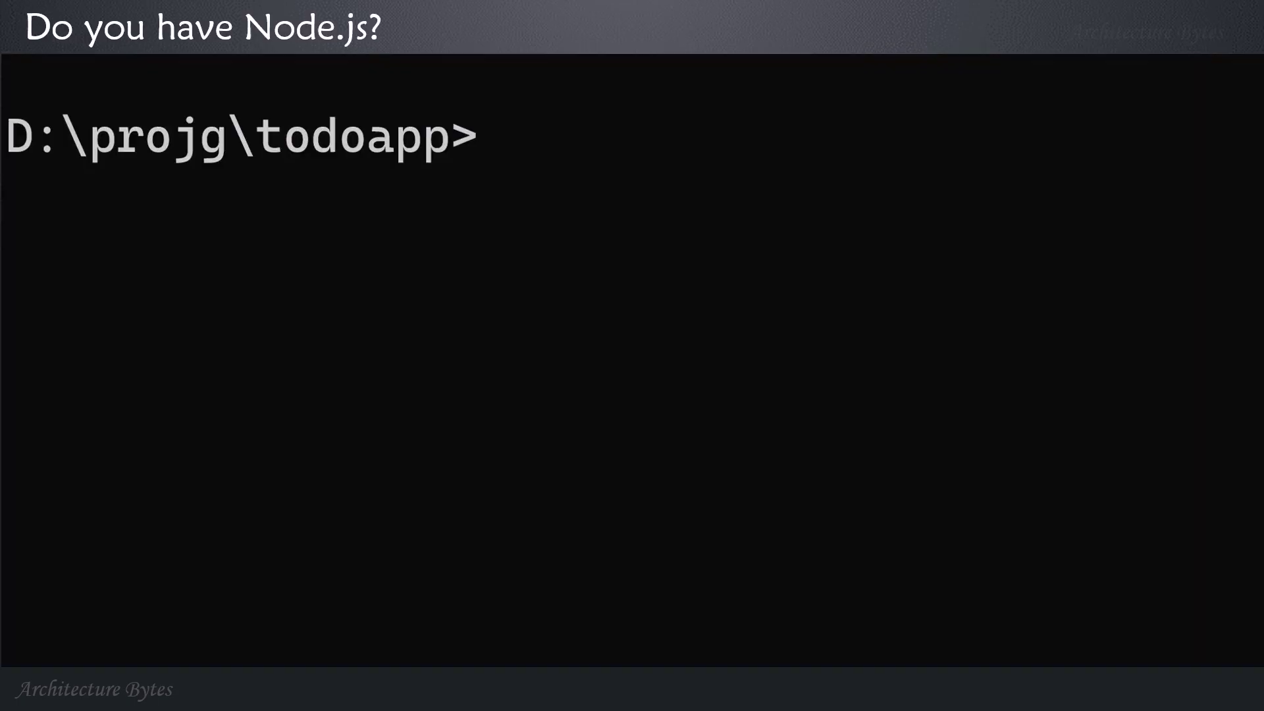
type("node --vers")
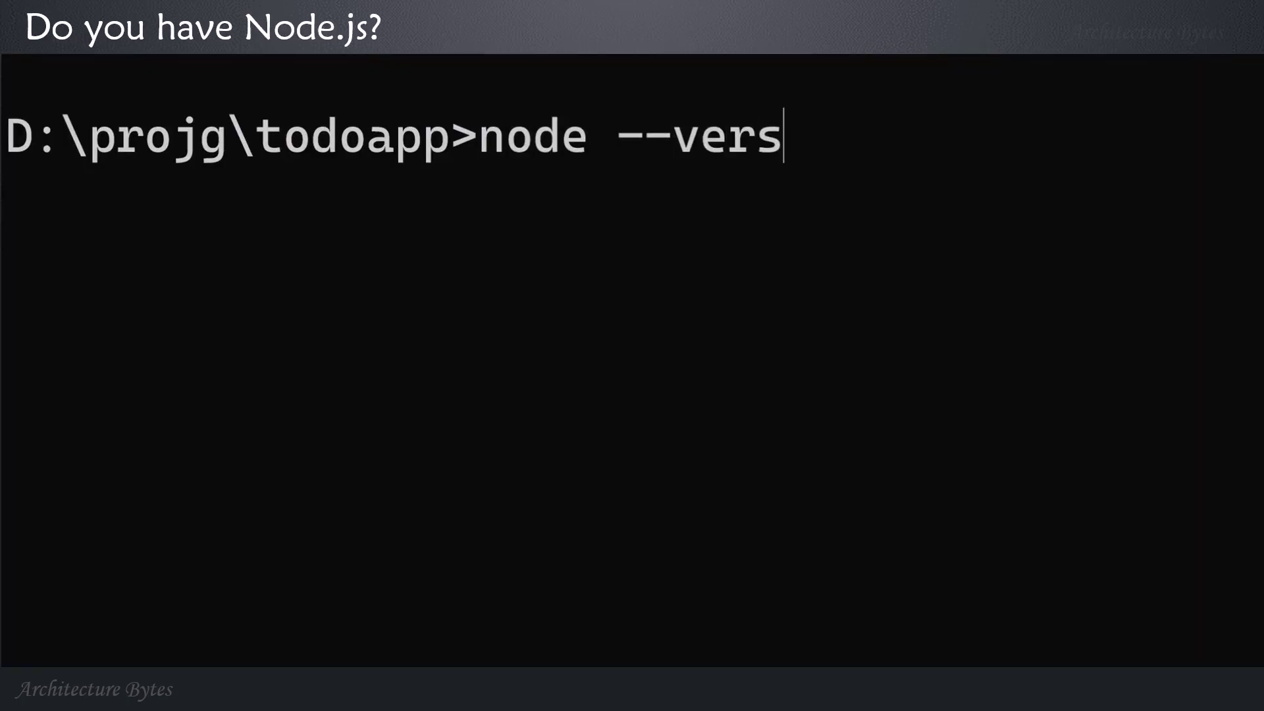
type("ion")
key("Return")
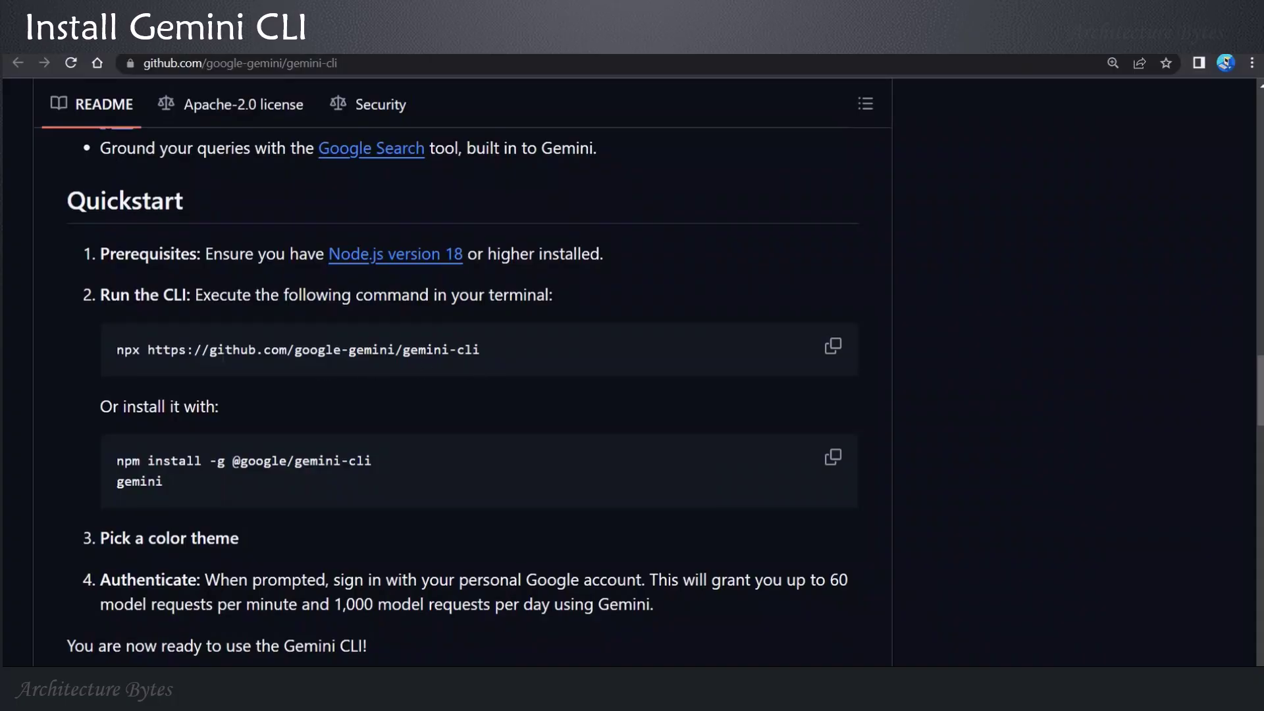
left_click_drag(113, 461, 357, 460)
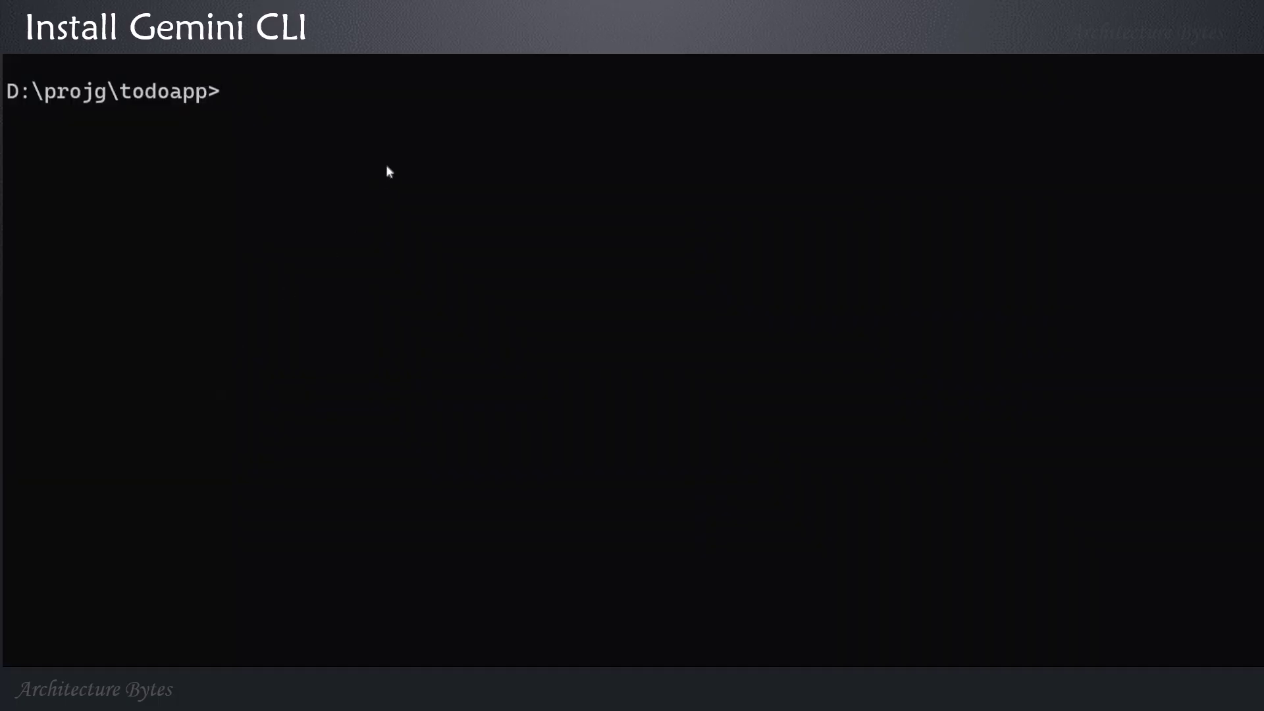
type("npm install -g @google/gemini-cli")
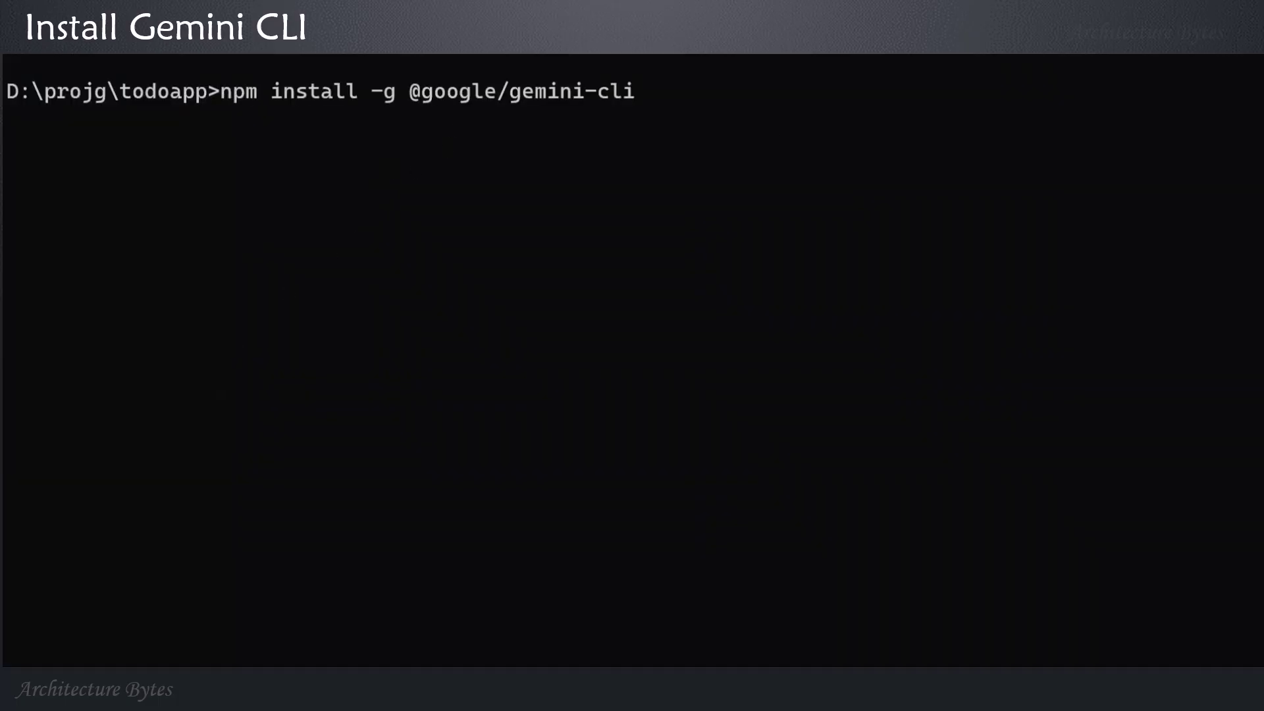
key("Return")
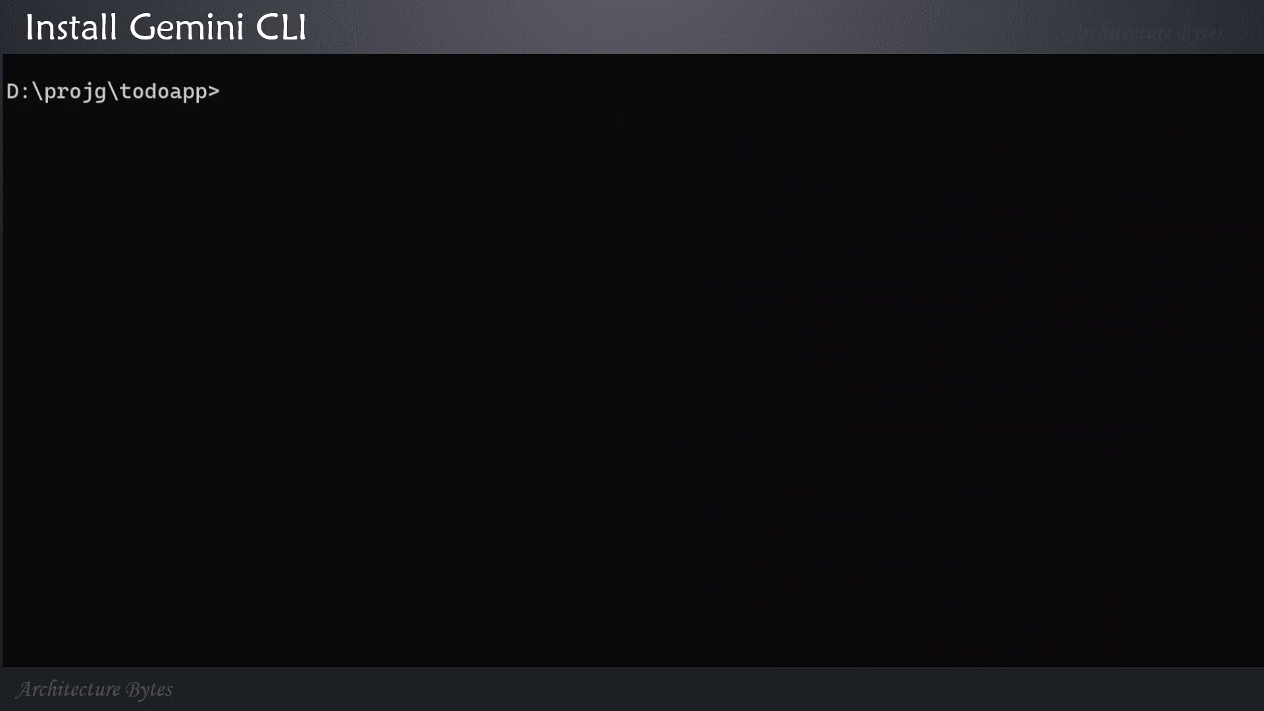
type("gemini")
Launch gemini, apply the Dracula Dark theme, and sign in with Google.
key("Return")
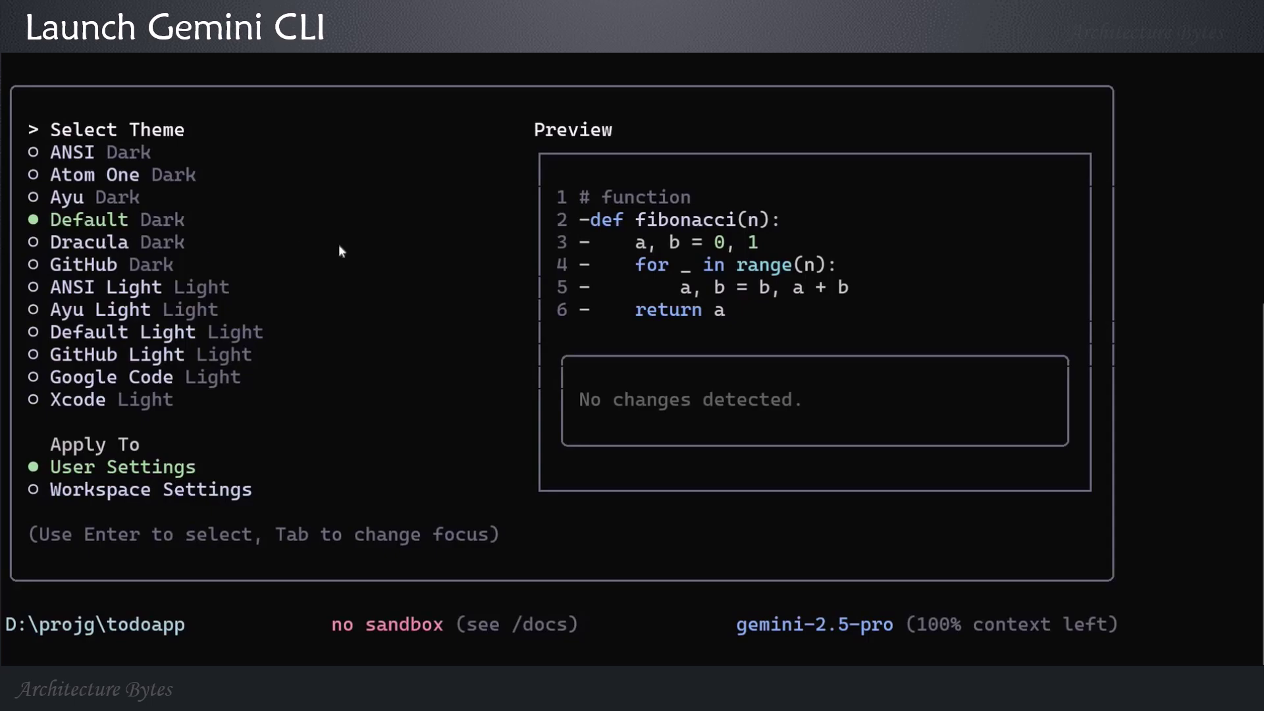
key("Down")
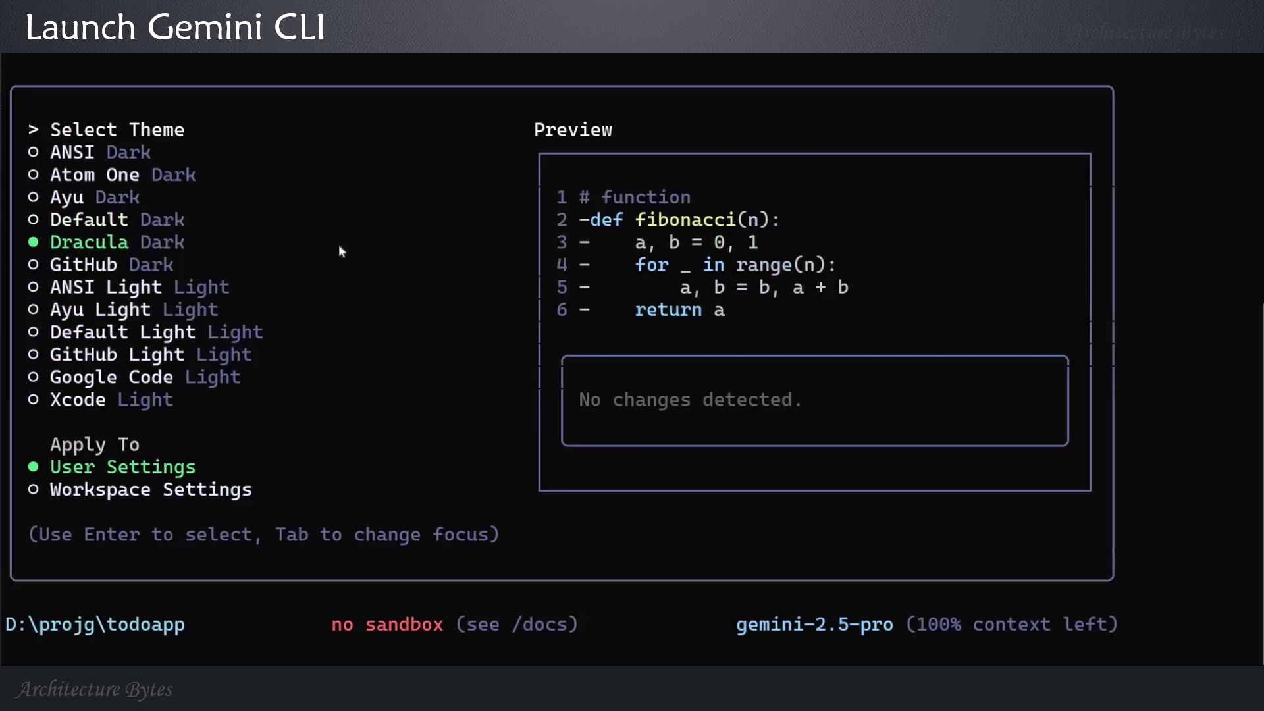
key("Return")
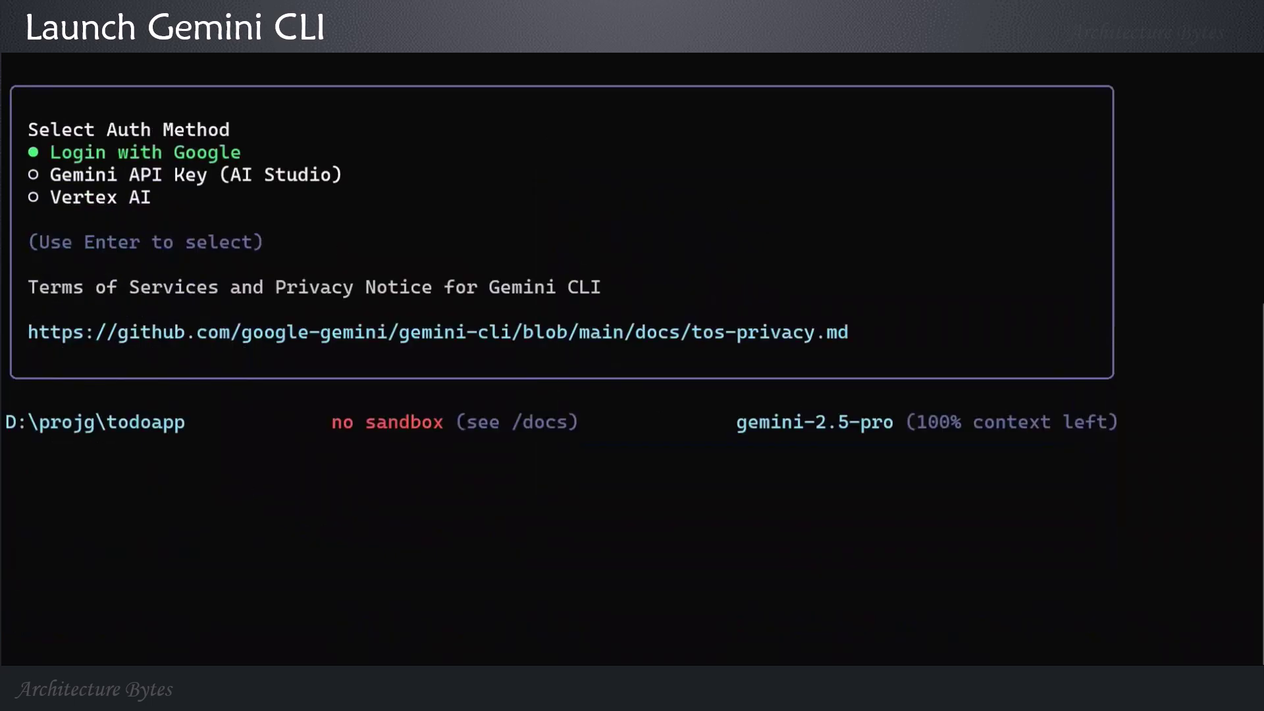
key("Down")
key("Down")
key("Up")
key("Up")
key("Return")
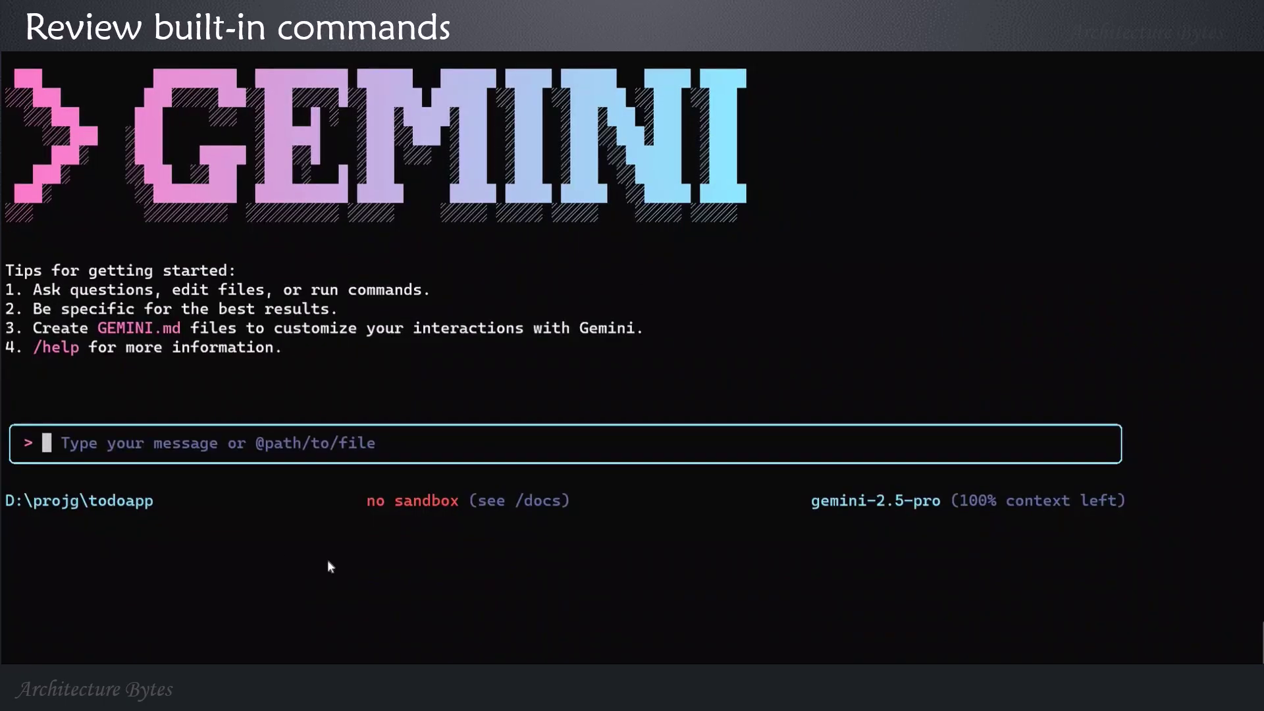
type("/")
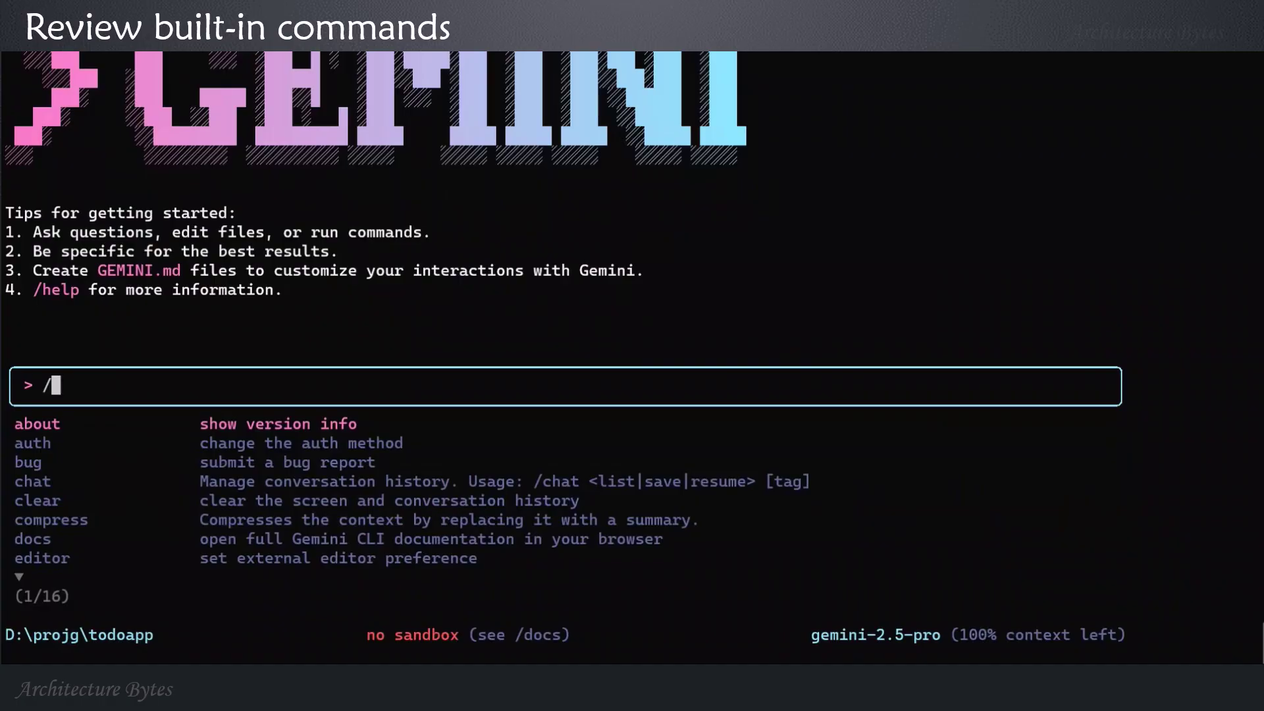
key("Down")
key("Down")
key("Down")
key("Down")
key("Down")
key("Down")
key("Down")
key("Down")
key("Down")
key("Down")
key("Down")
key("Down")
key("Down")
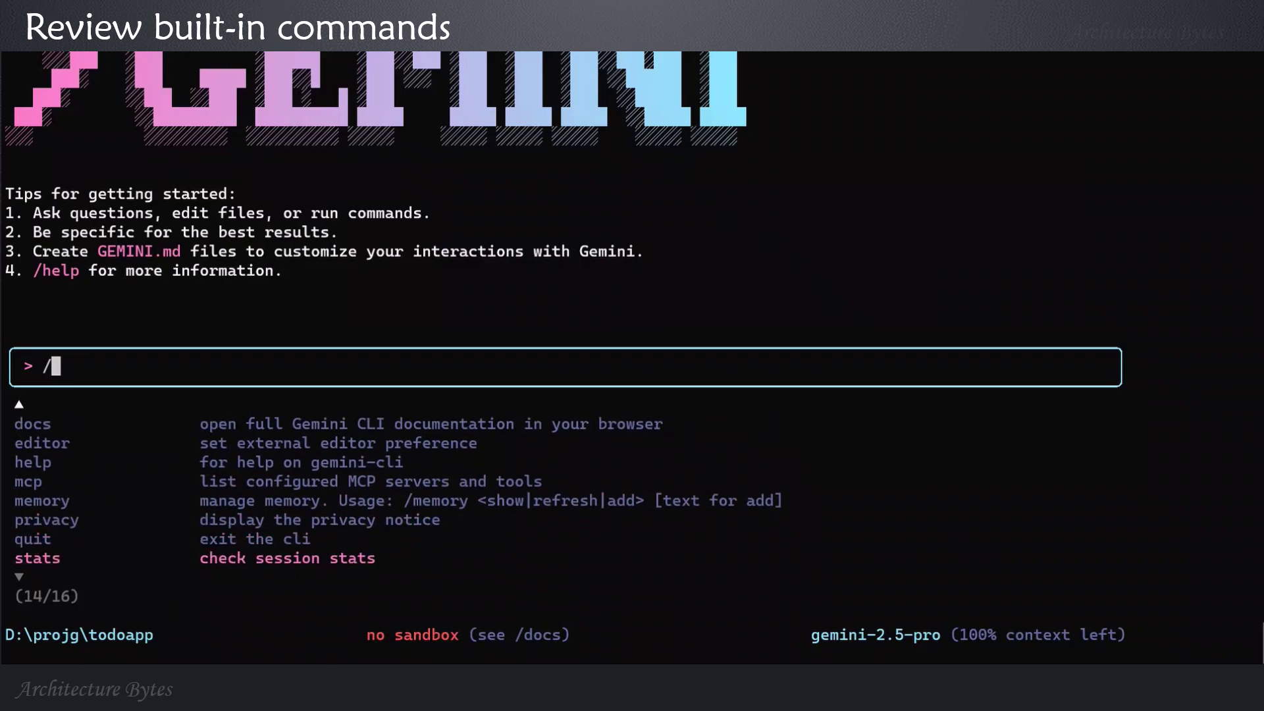
key("Down")
key("Up")
key("Up")
key("Up")
key("Up")
key("Up")
key("Up")
key("Up")
key("Up")
key("Up")
key("Up")
key("Up")
key("Up")
key("Up")
key("Up")
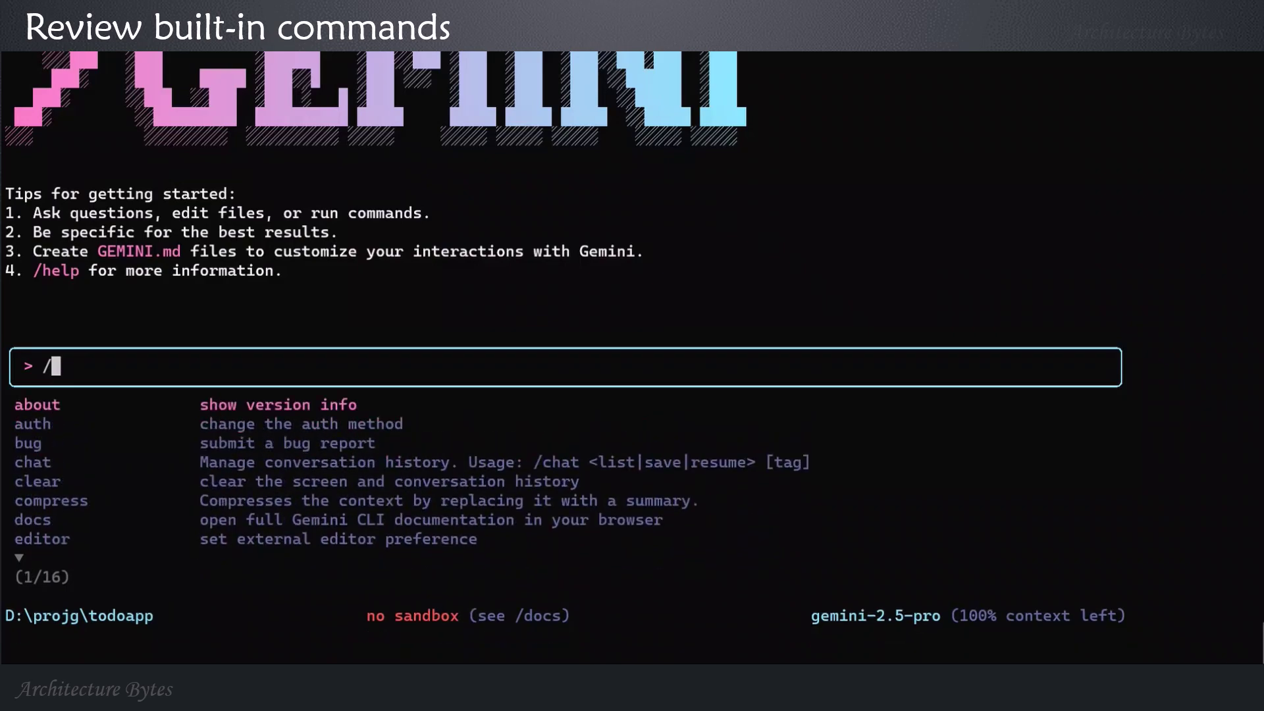
type("too")
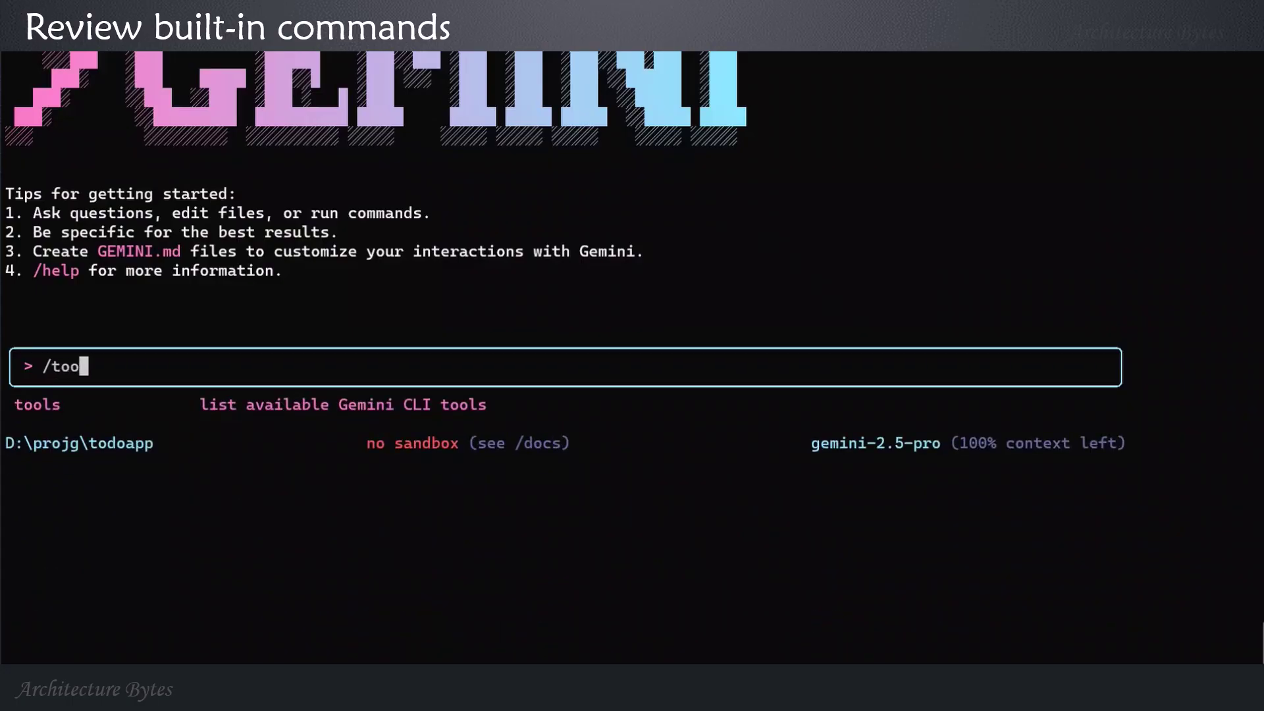
type("ls")
key("Return")
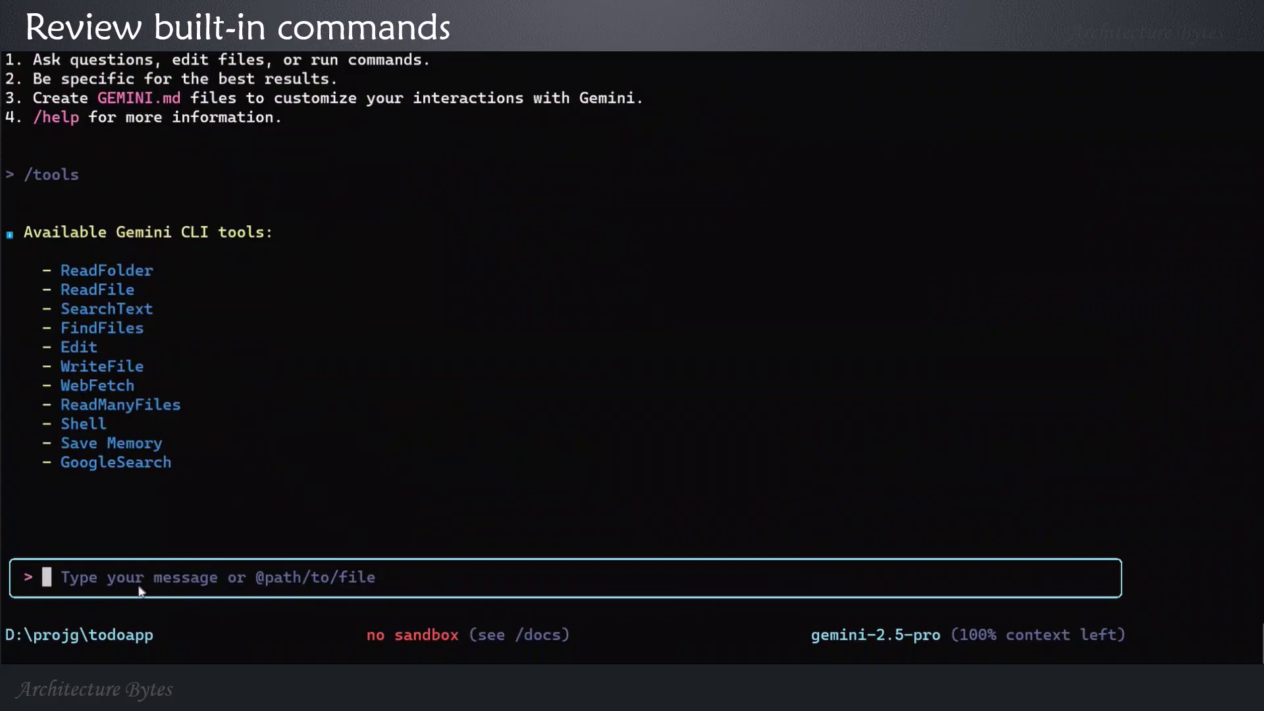
type("/c")
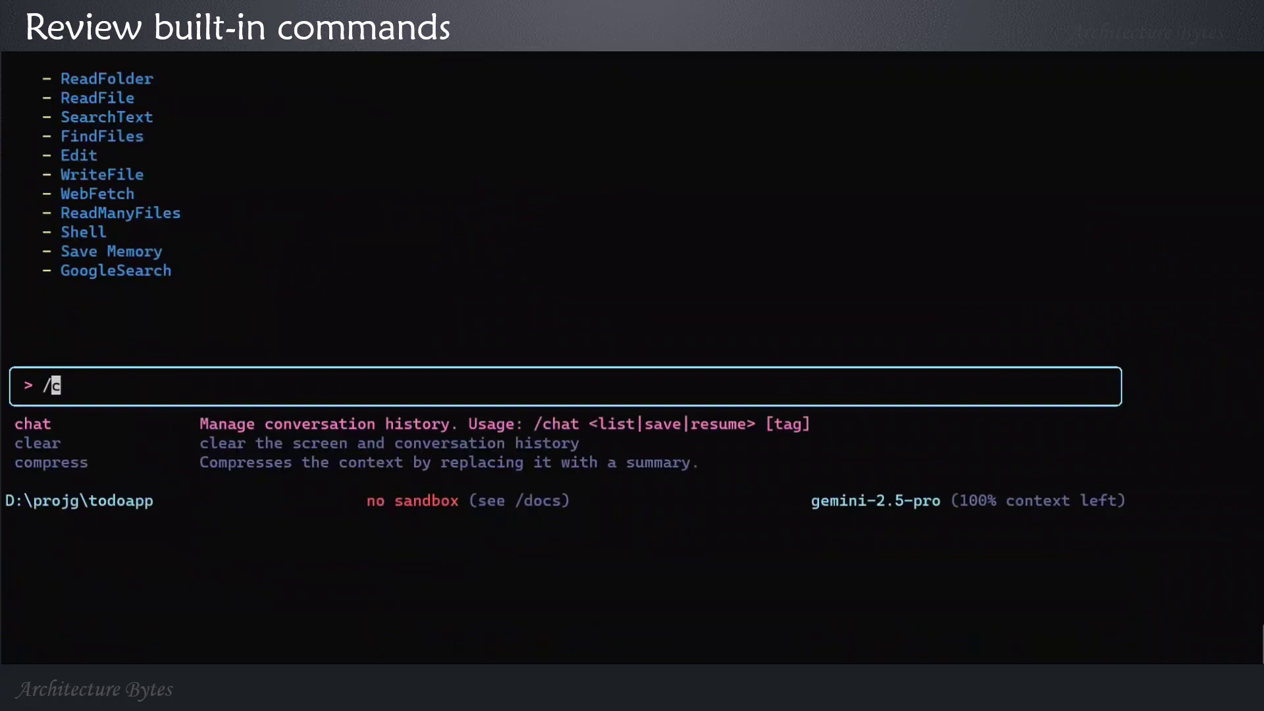
type("lear")
key("Return")
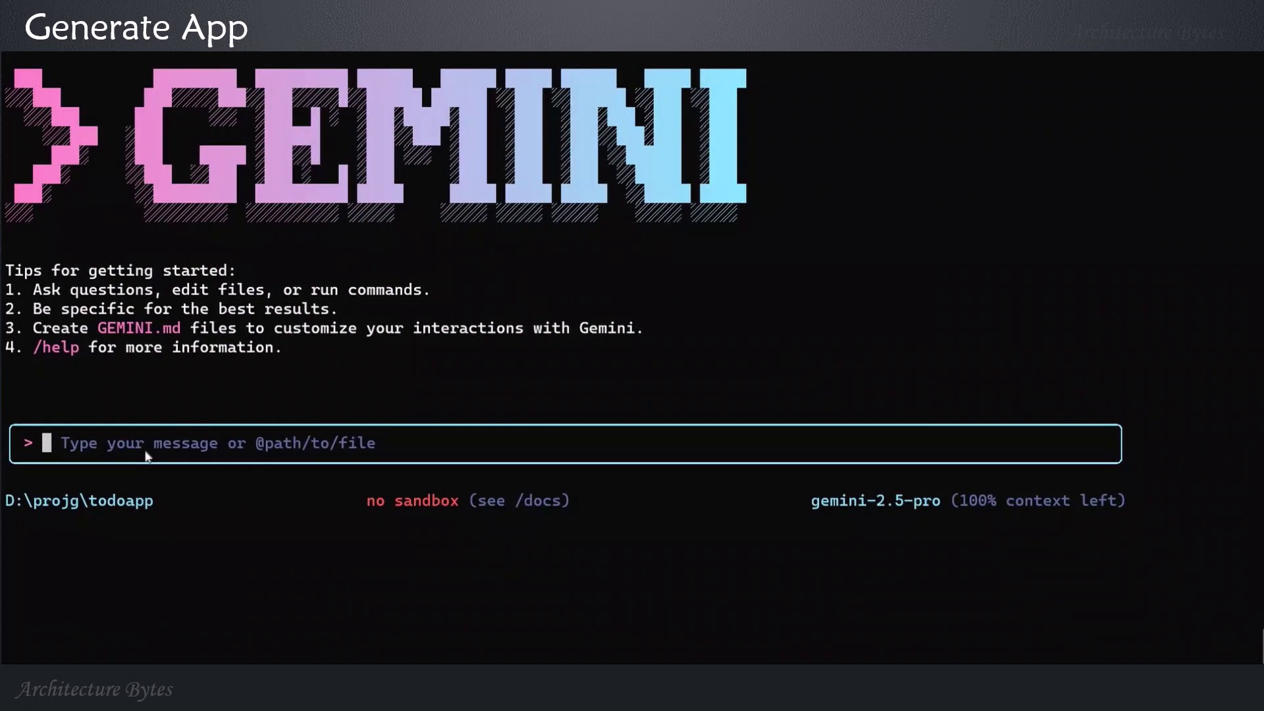
type("Generate a TODO W")
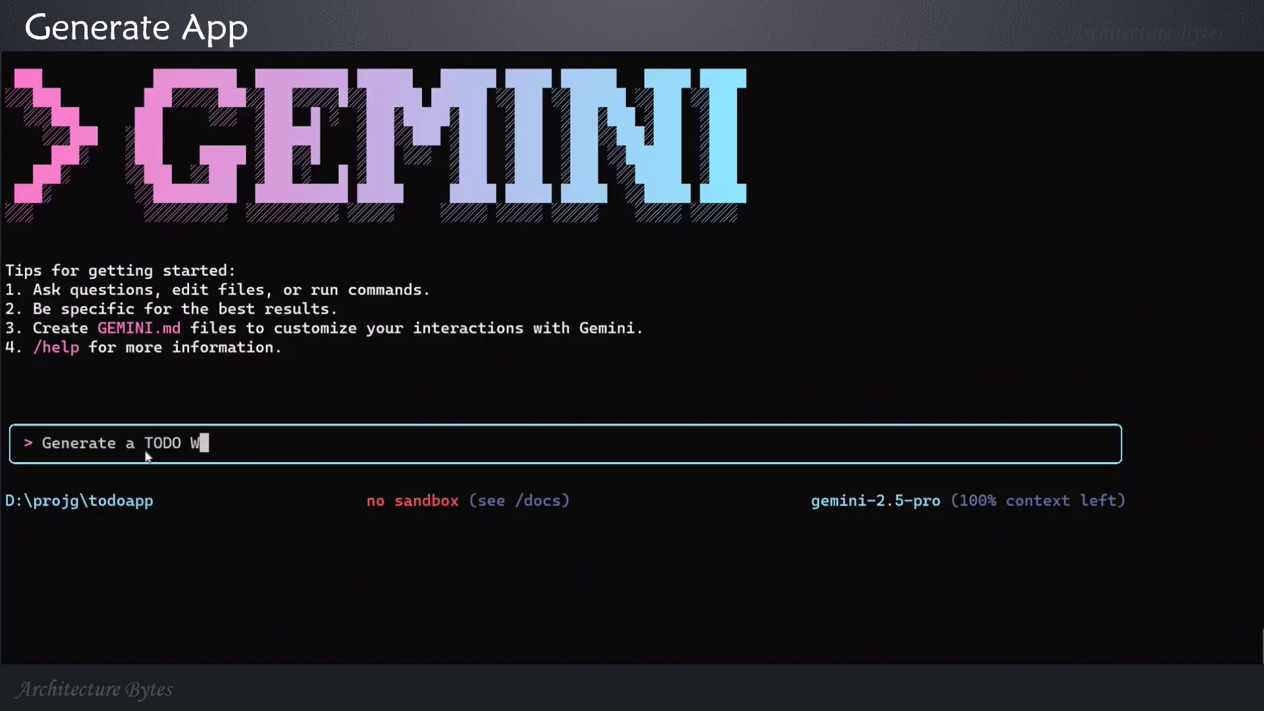
type("eb Application in Python, that uses FireStore to persist data. We should be able to add, list and delete tasks. Later, we will be deploying")
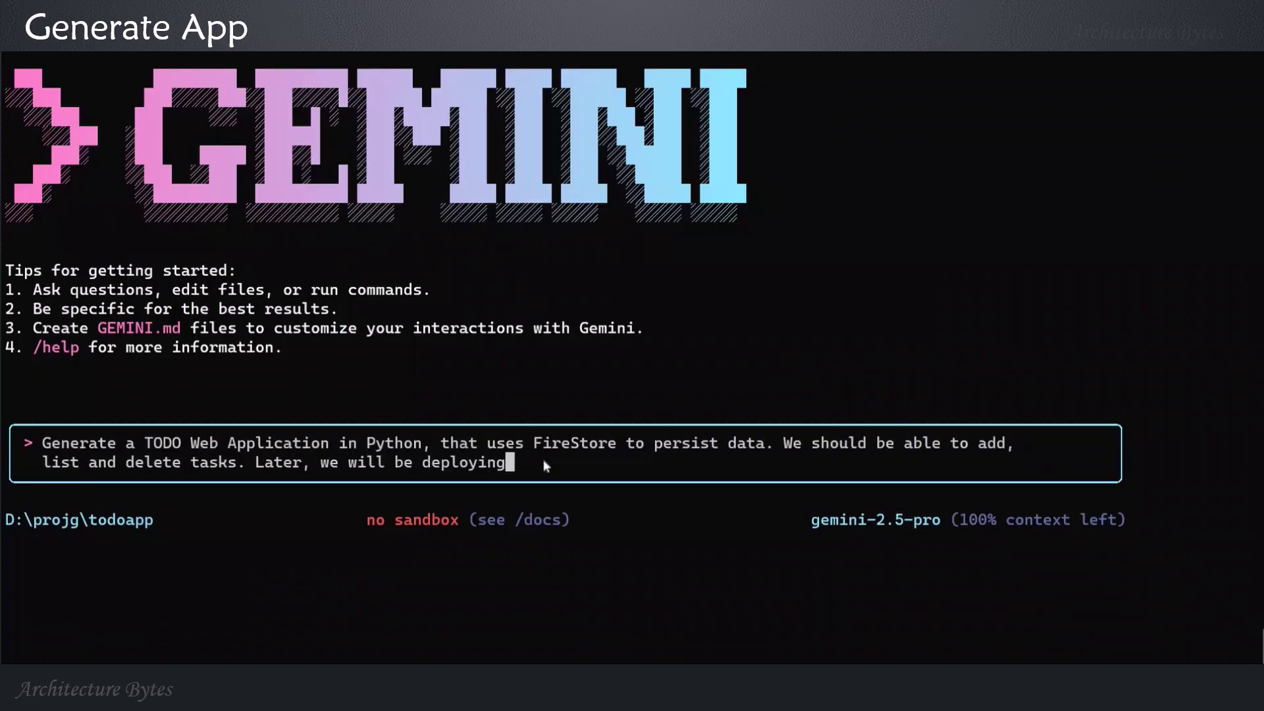
type(" this web application to Google Cloud Platform as a Cloud R")
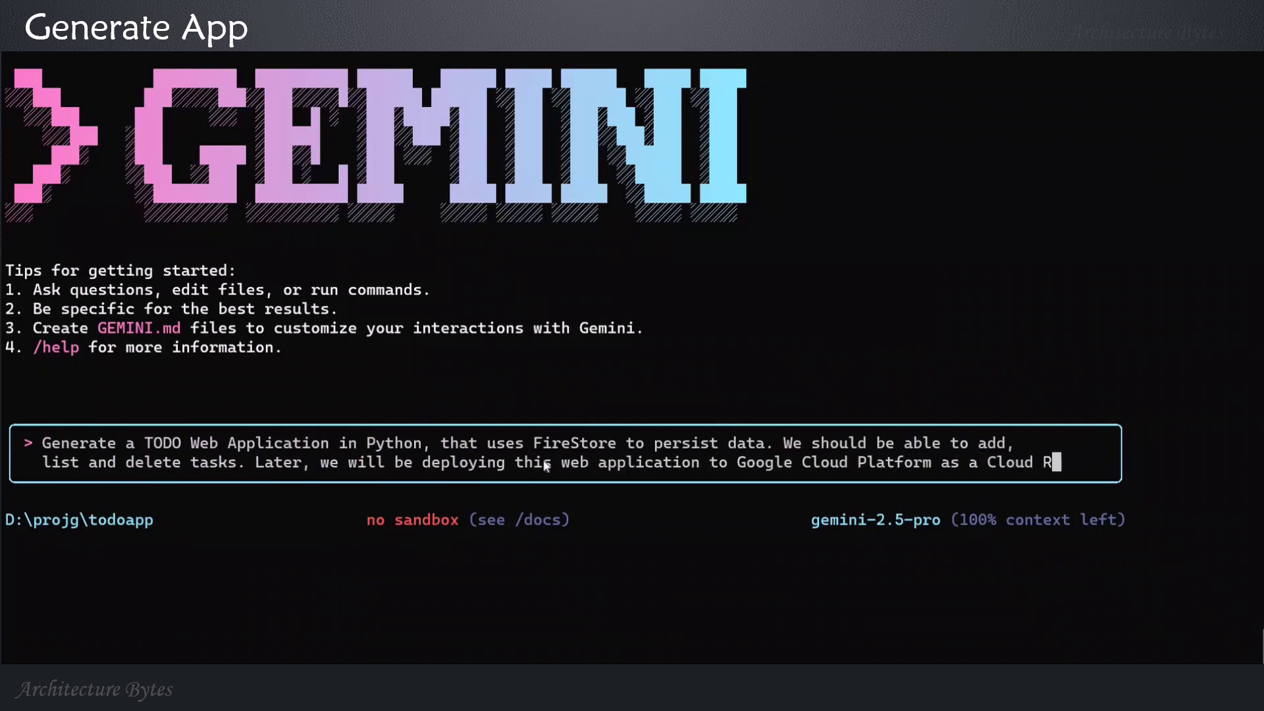
type("un Service.")
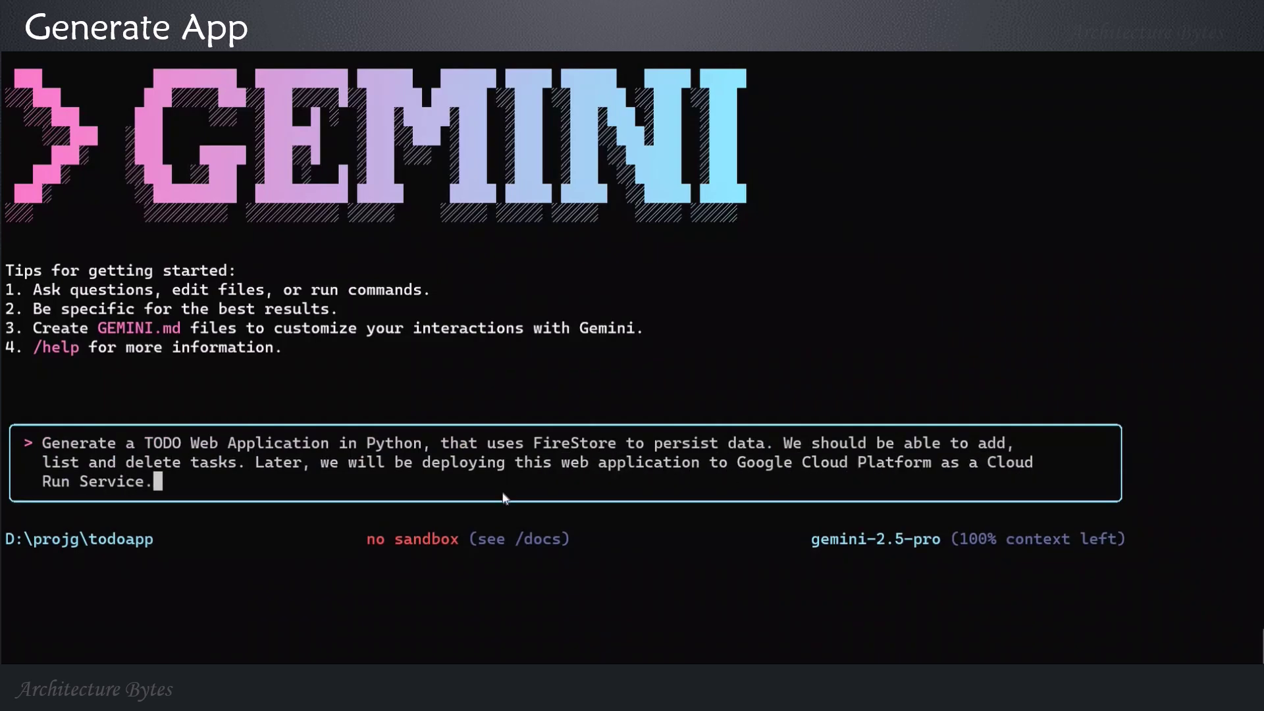
Submit the Python Flask and Firestore TODO web app request to Gemini.
key("Return")
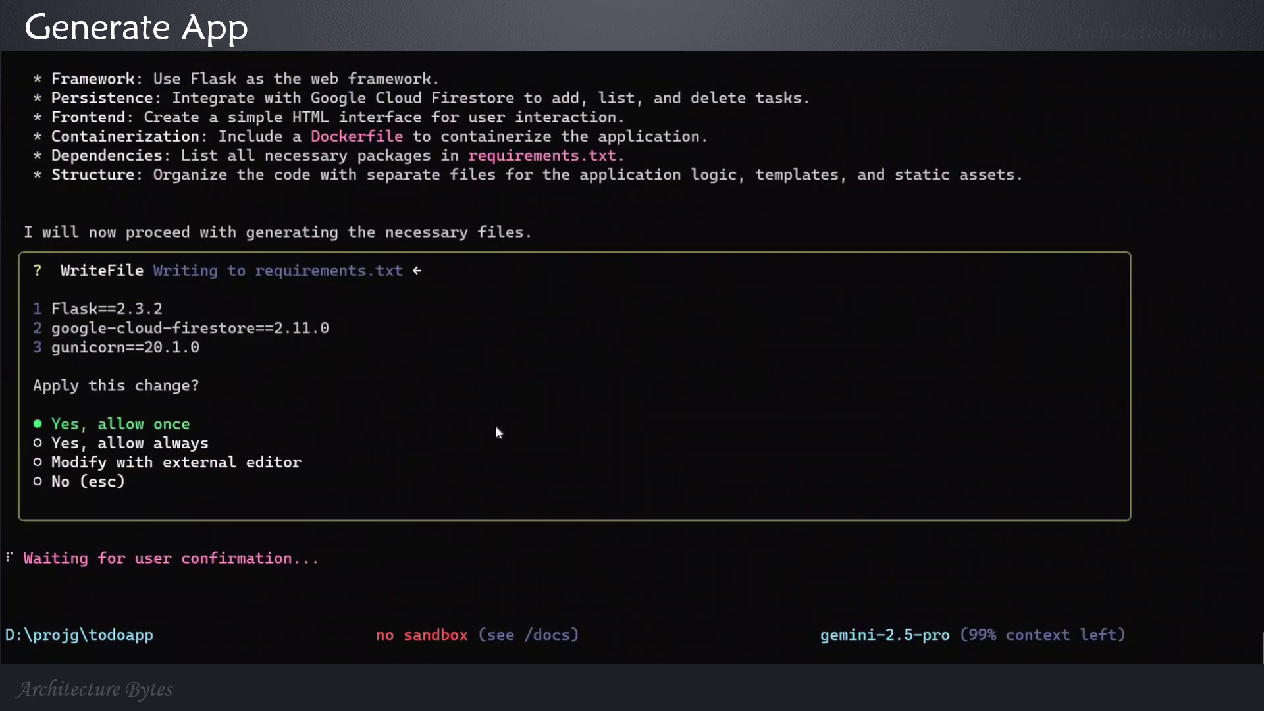
Approve writing requirements.txt and running pip install -r requirements.txt.
key("Return")
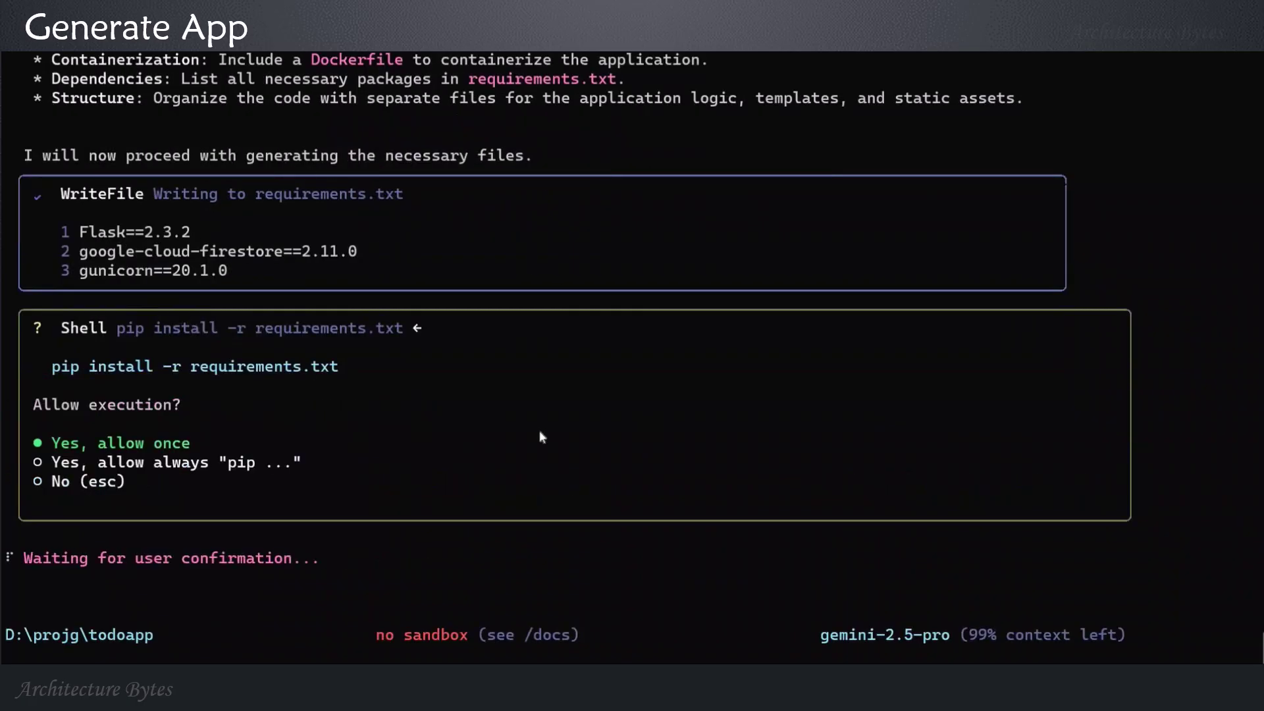
key("Return")
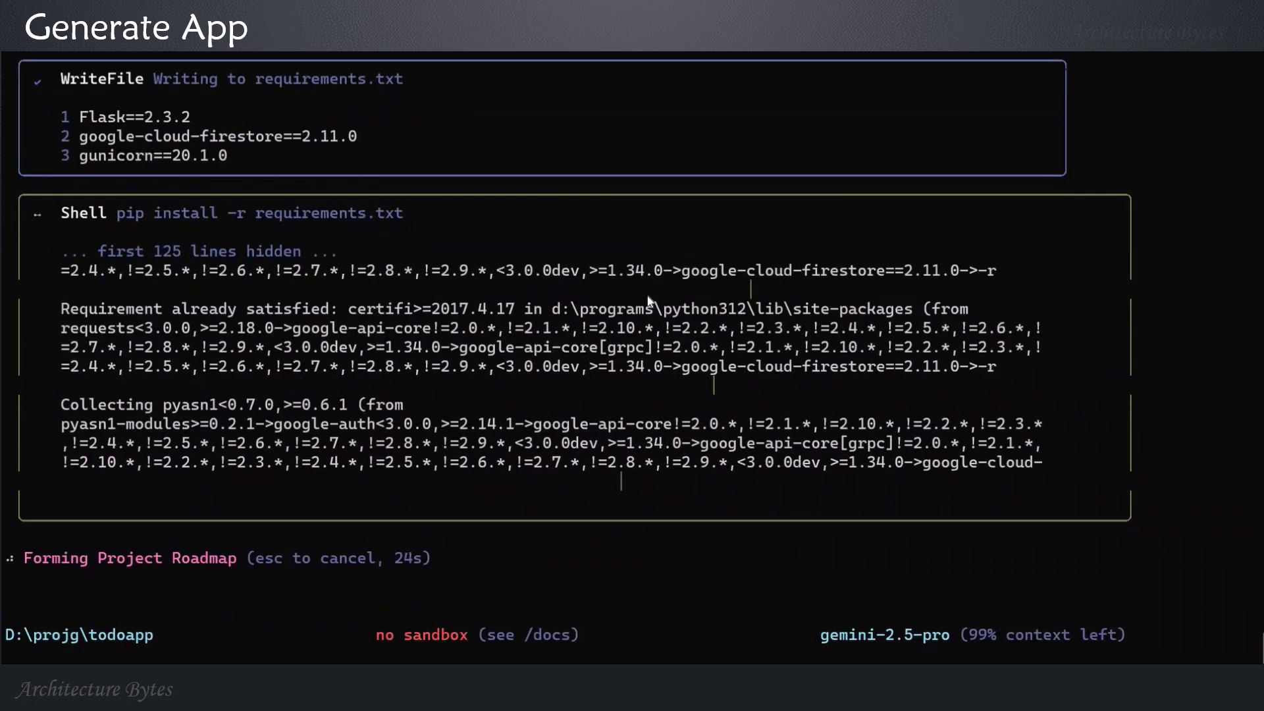
scroll(649, 301, "up", 3)
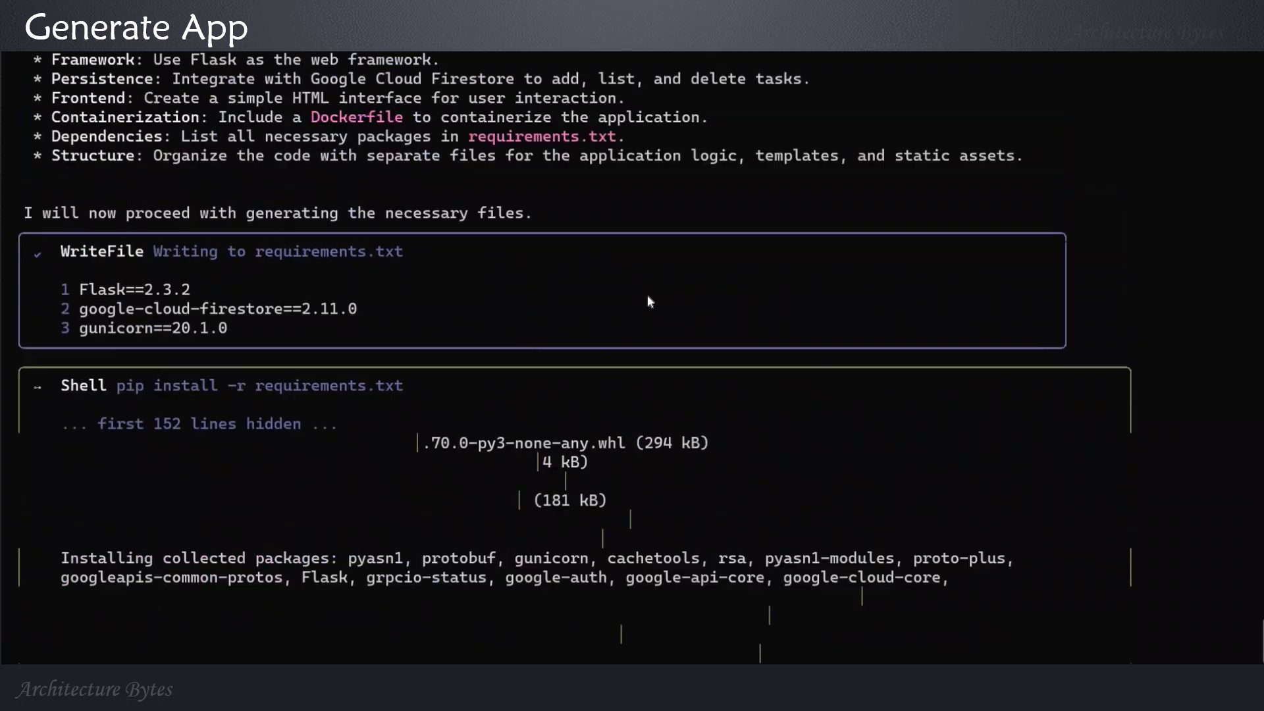
scroll(648, 300, "up", 2)
scroll(647, 296, "down", 5)
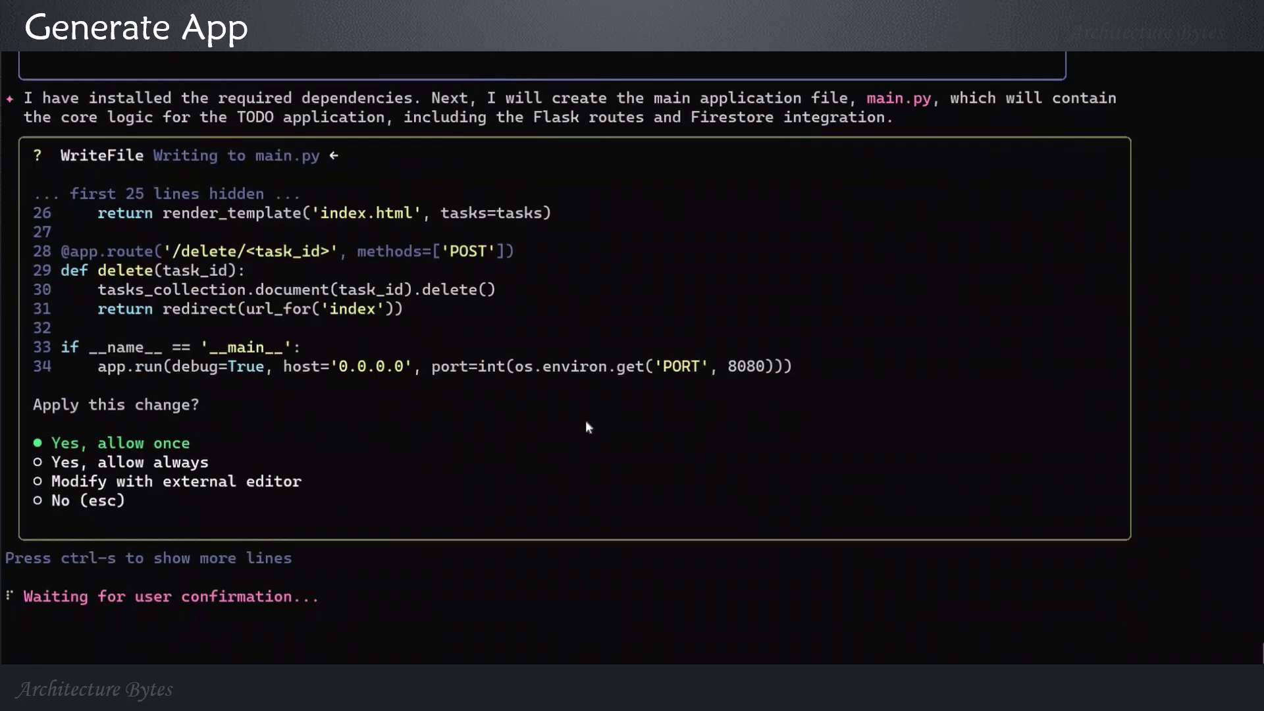
Approve main.py, the templates and static folders, index.html, style.css and the Dockerfile.
key("Return")
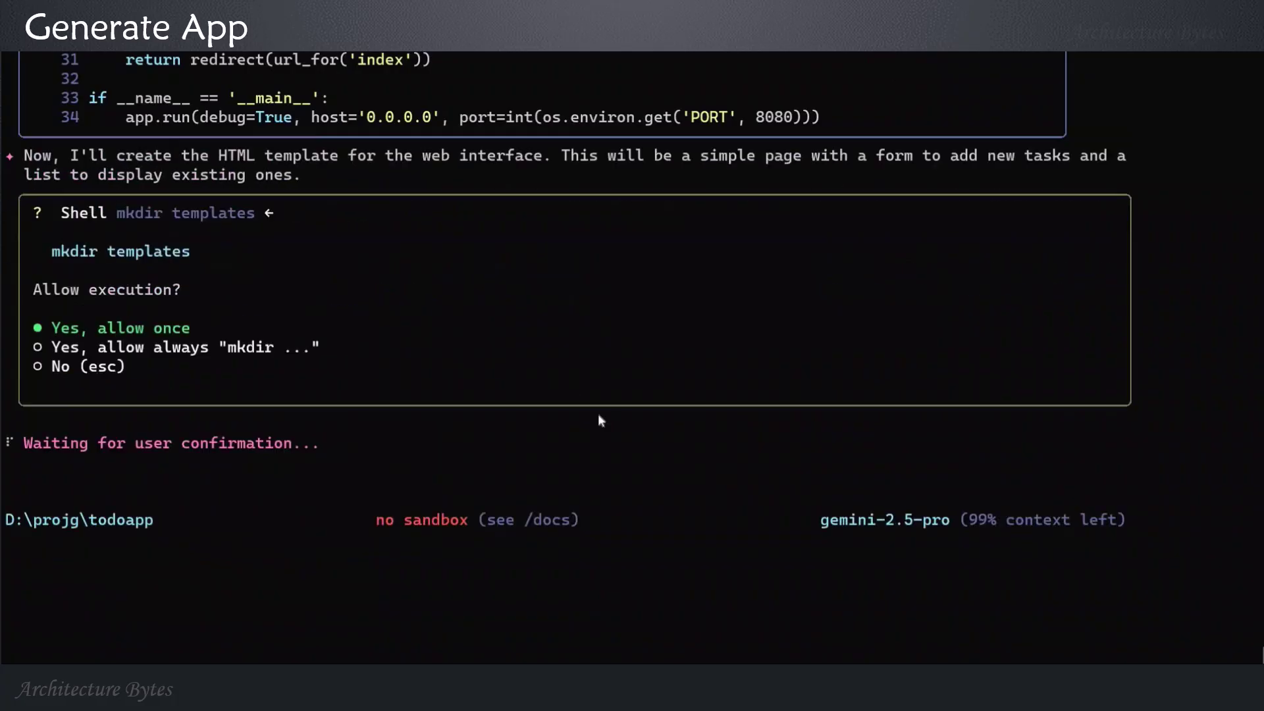
key("Return")
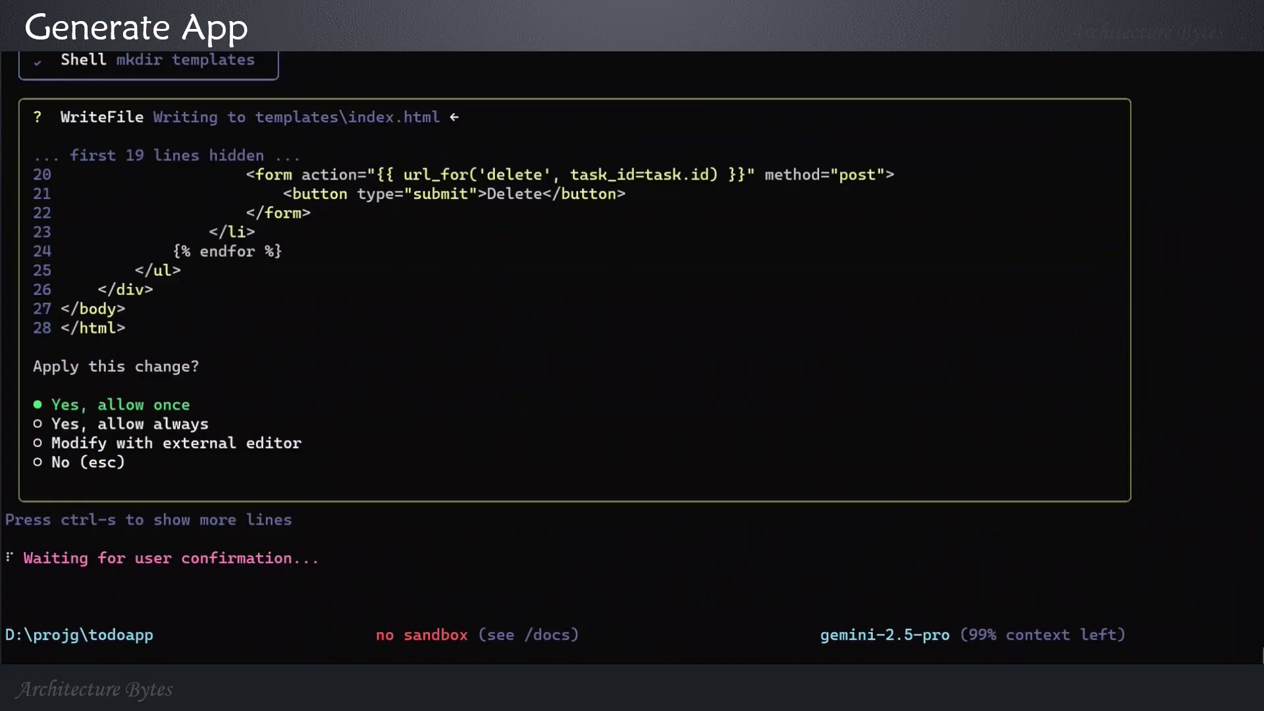
key("Return")
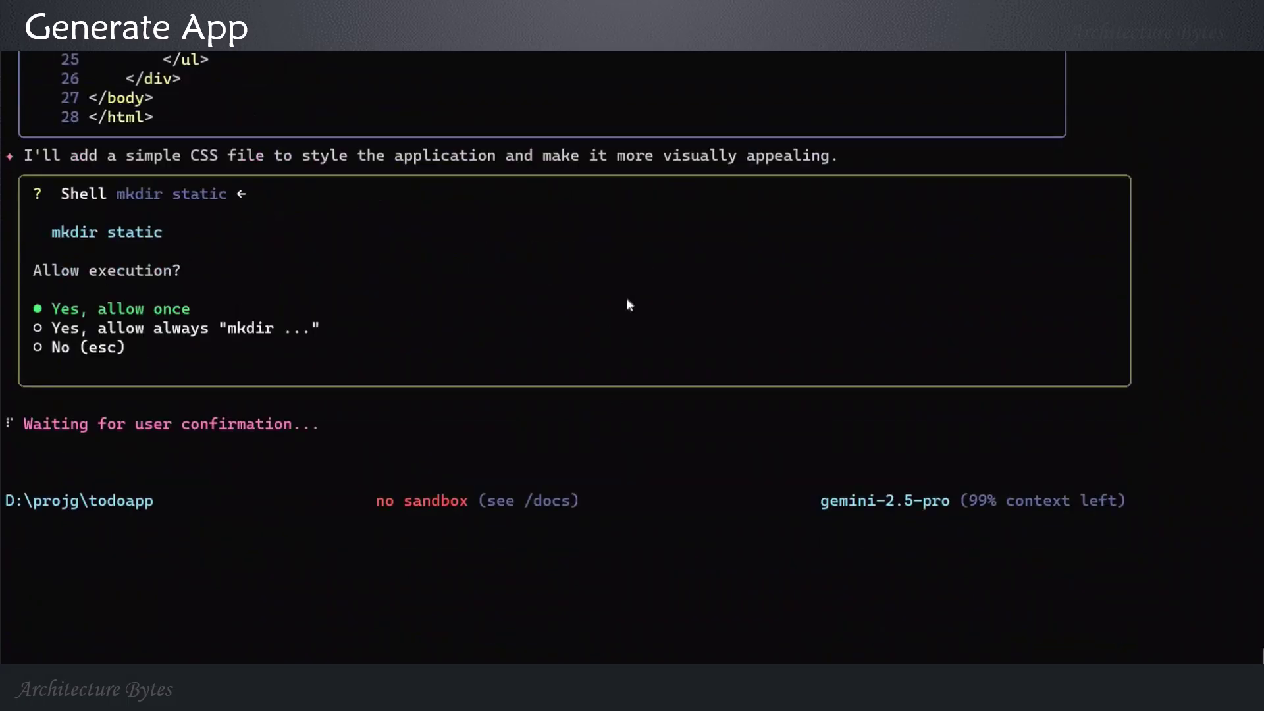
key("Return")
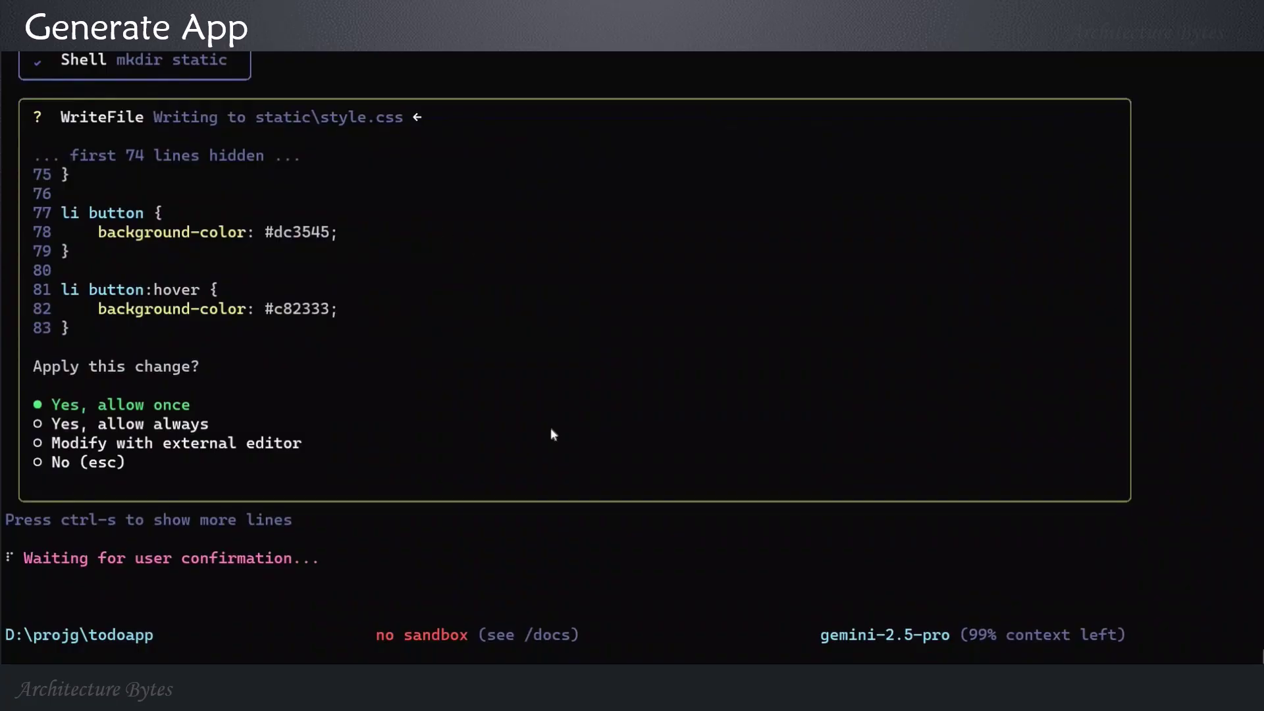
key("Return")
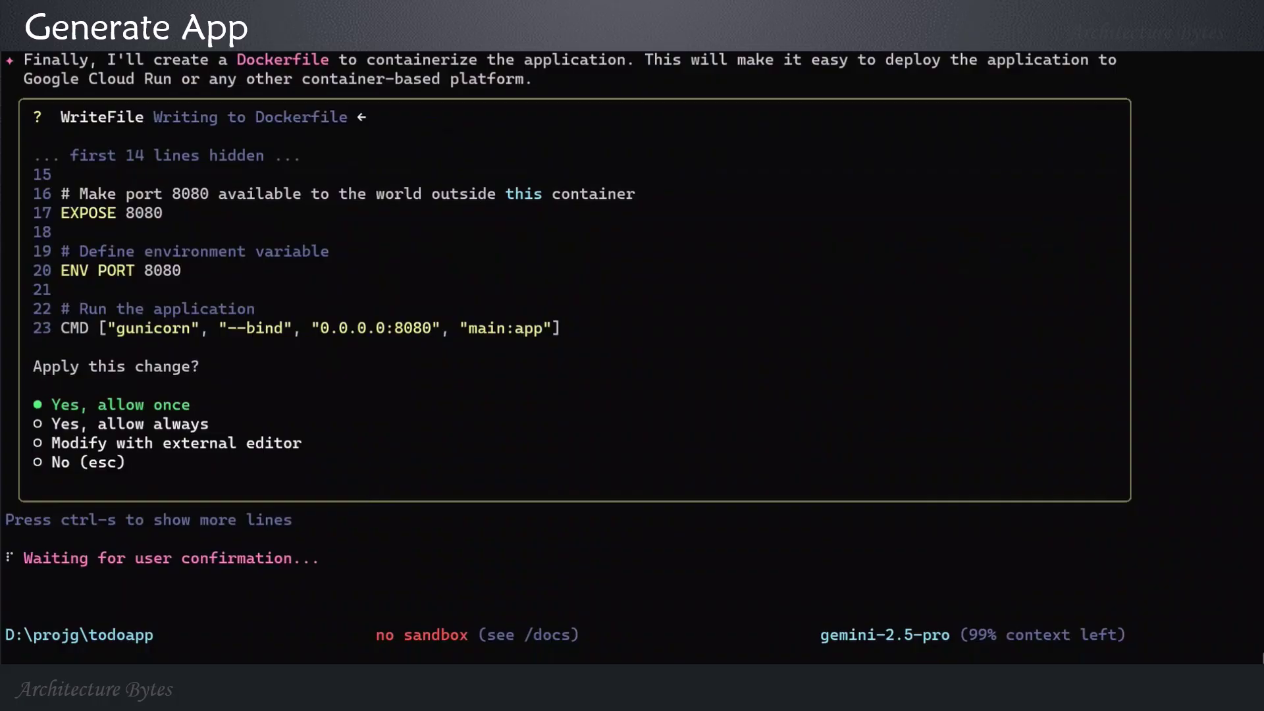
key("Return")
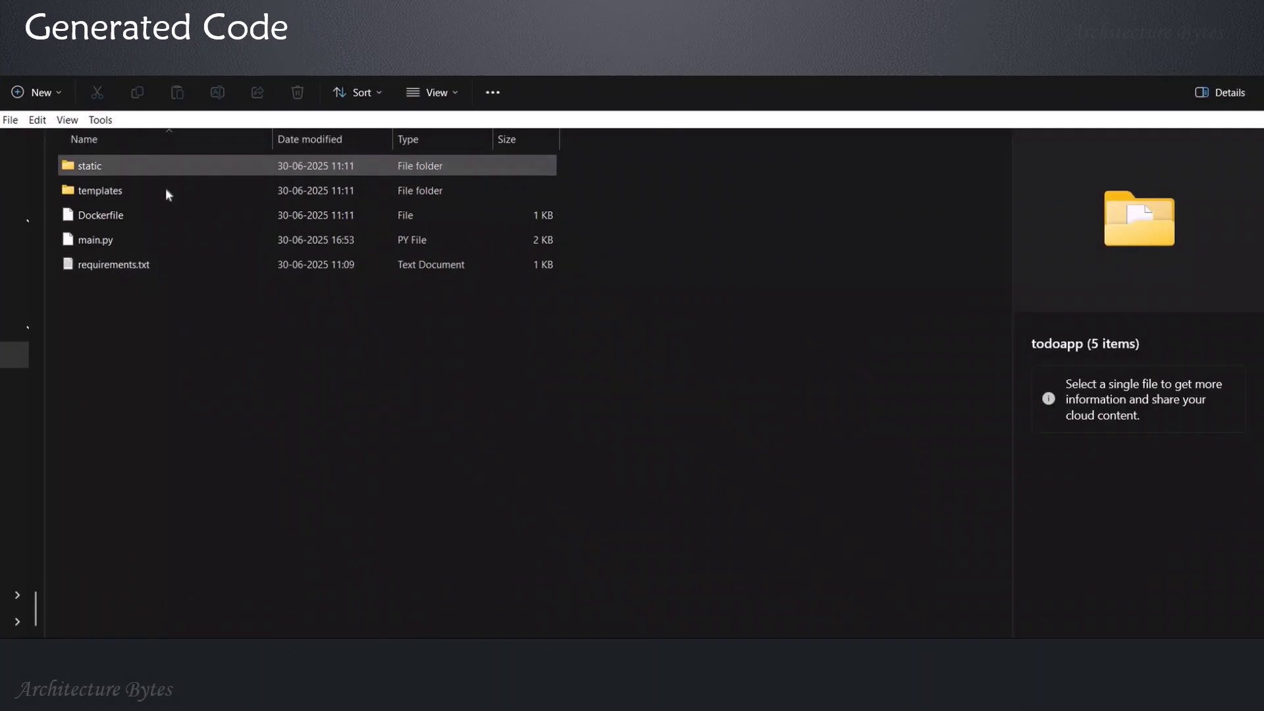
double_click(110, 191)
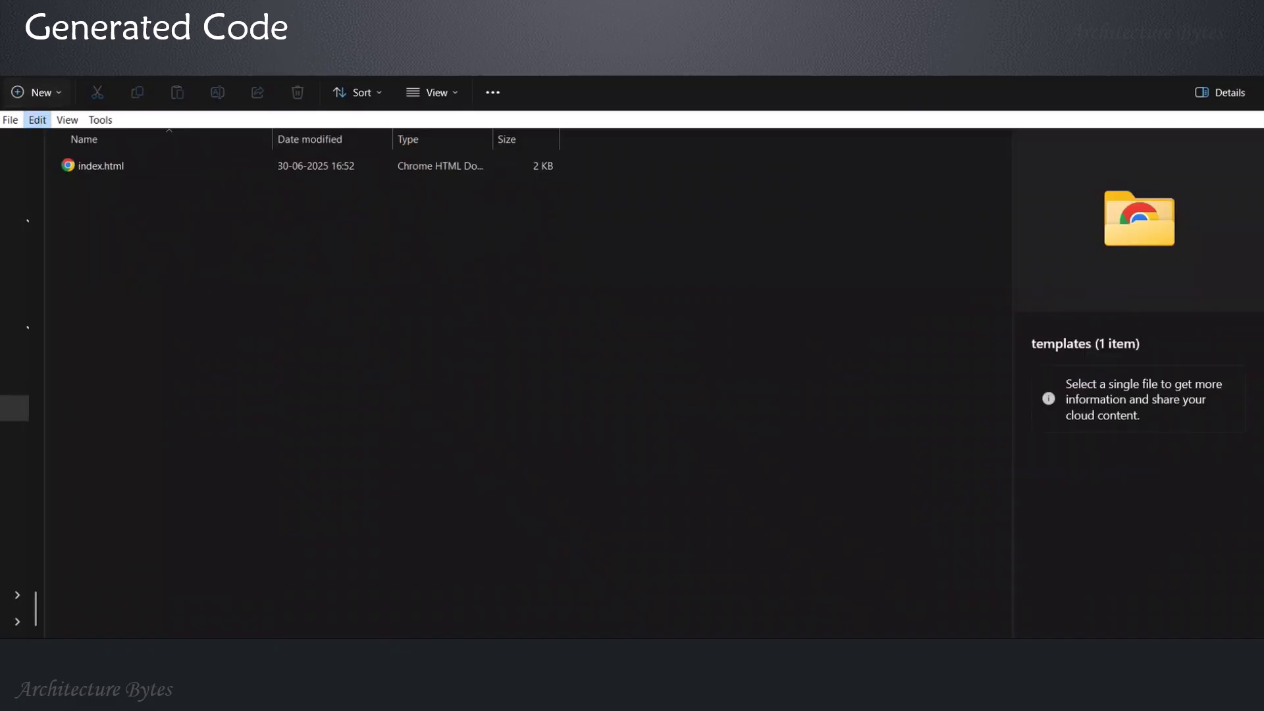
key("alt+Left")
double_click(93, 166)
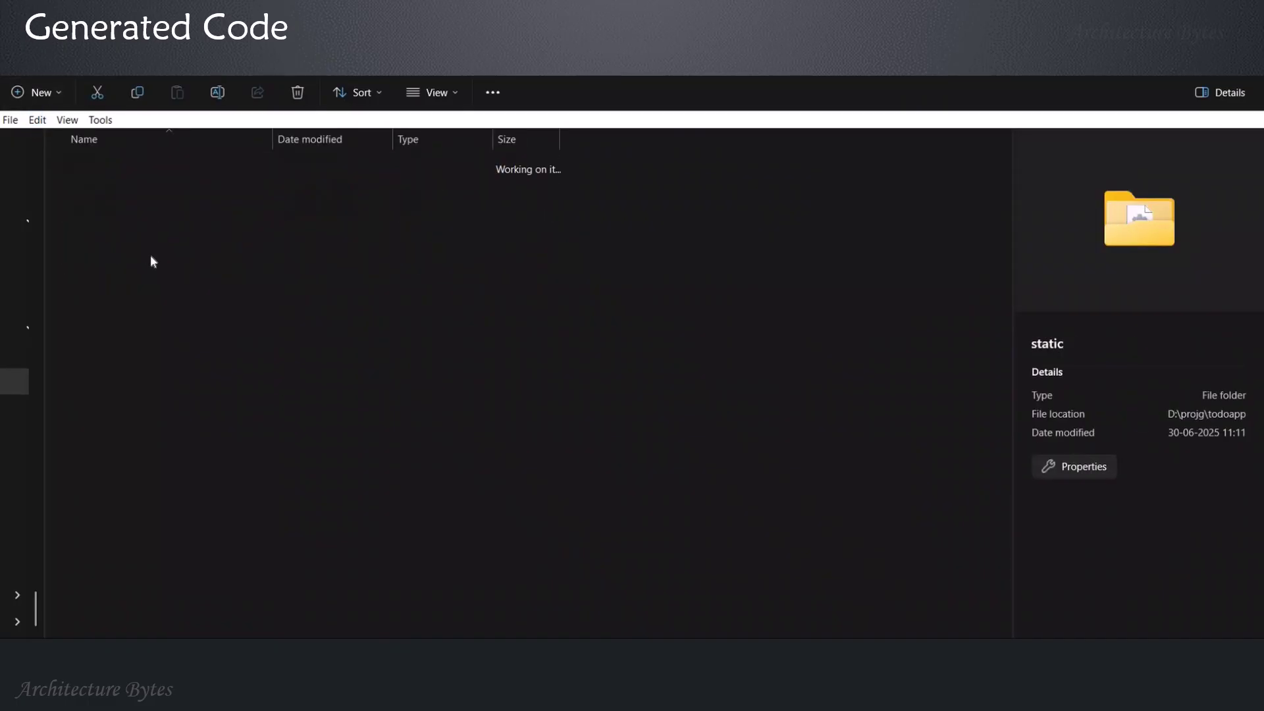
key("alt+Left")
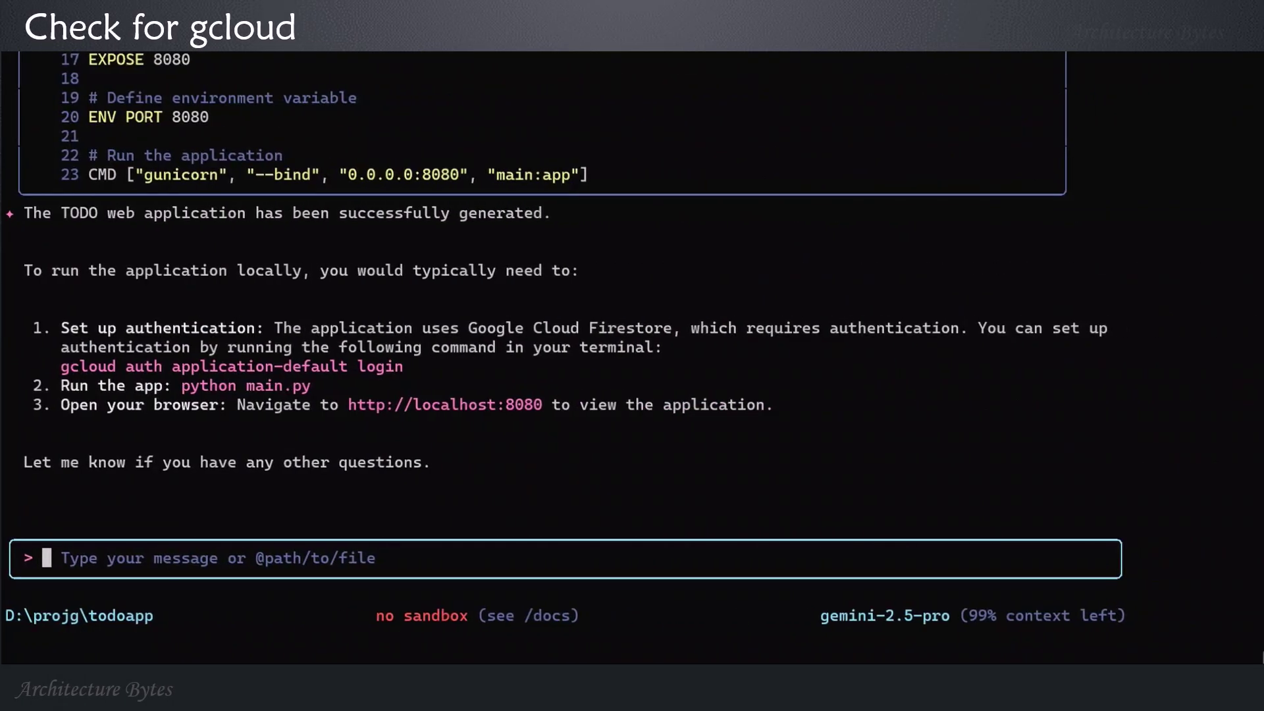
type("/quit")
Exit Gemini CLI with /quit.
key("Return")
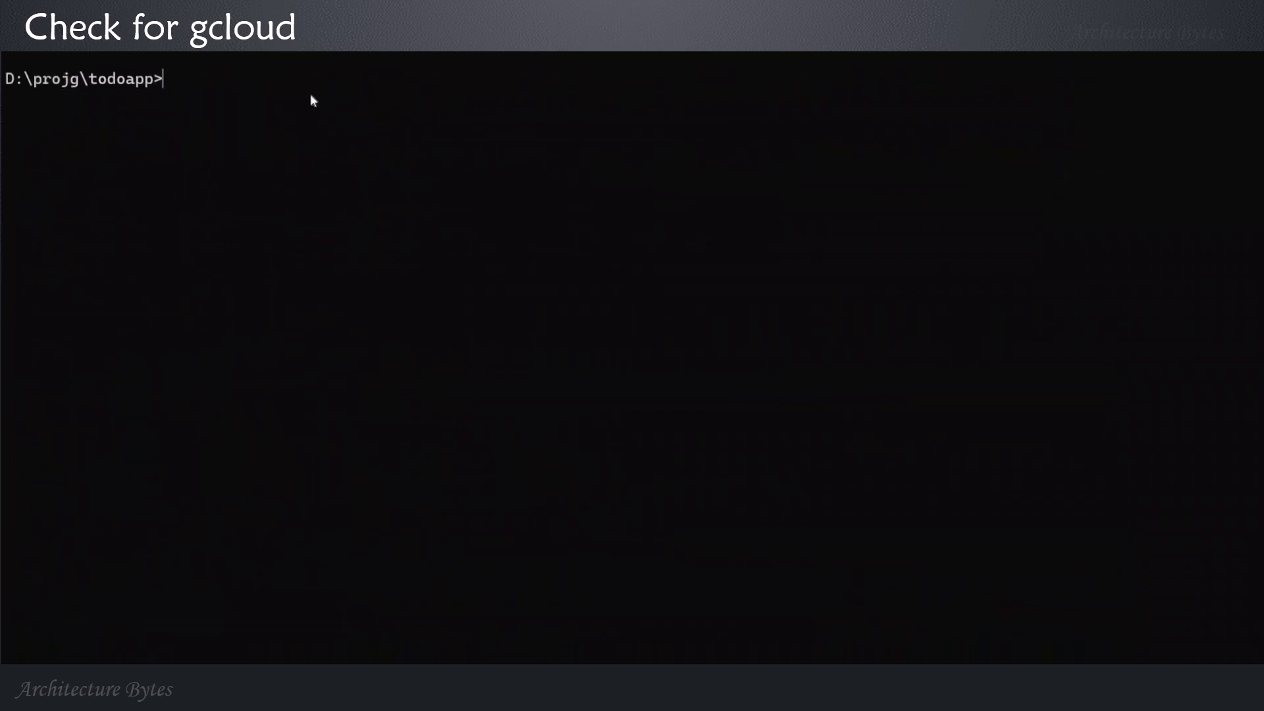
type("gcloud --version")
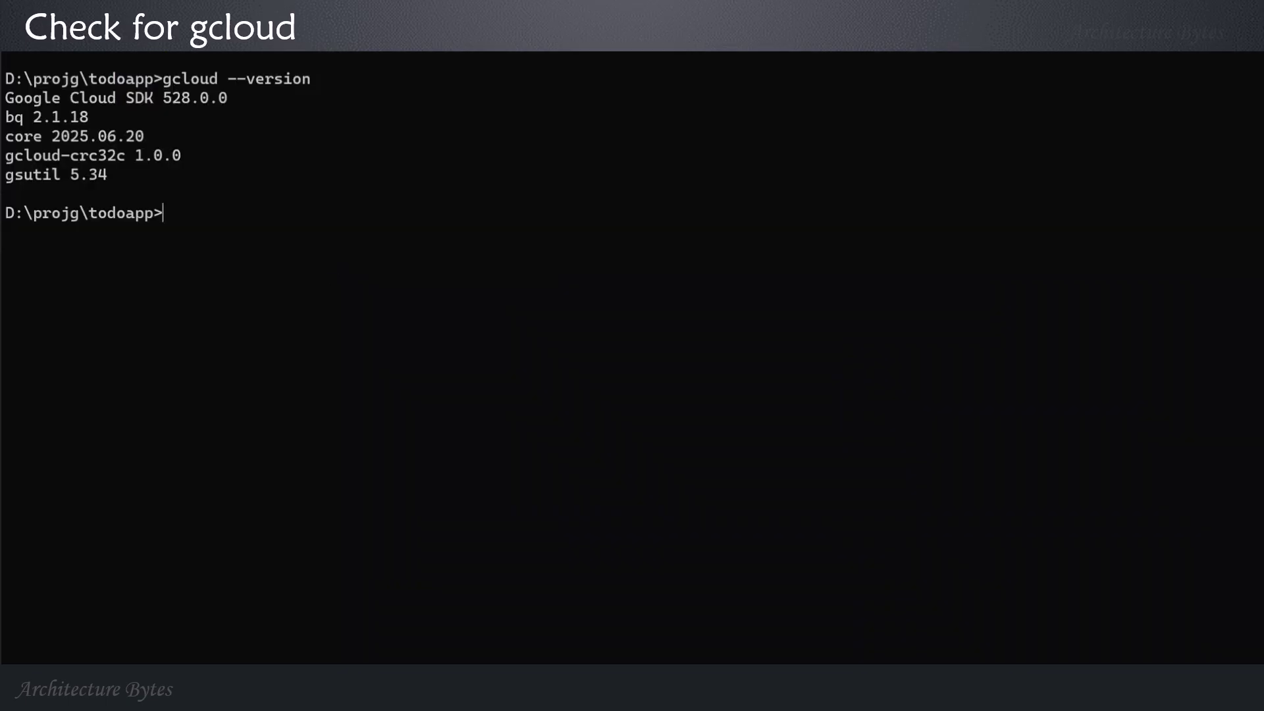
type("gcloud init")
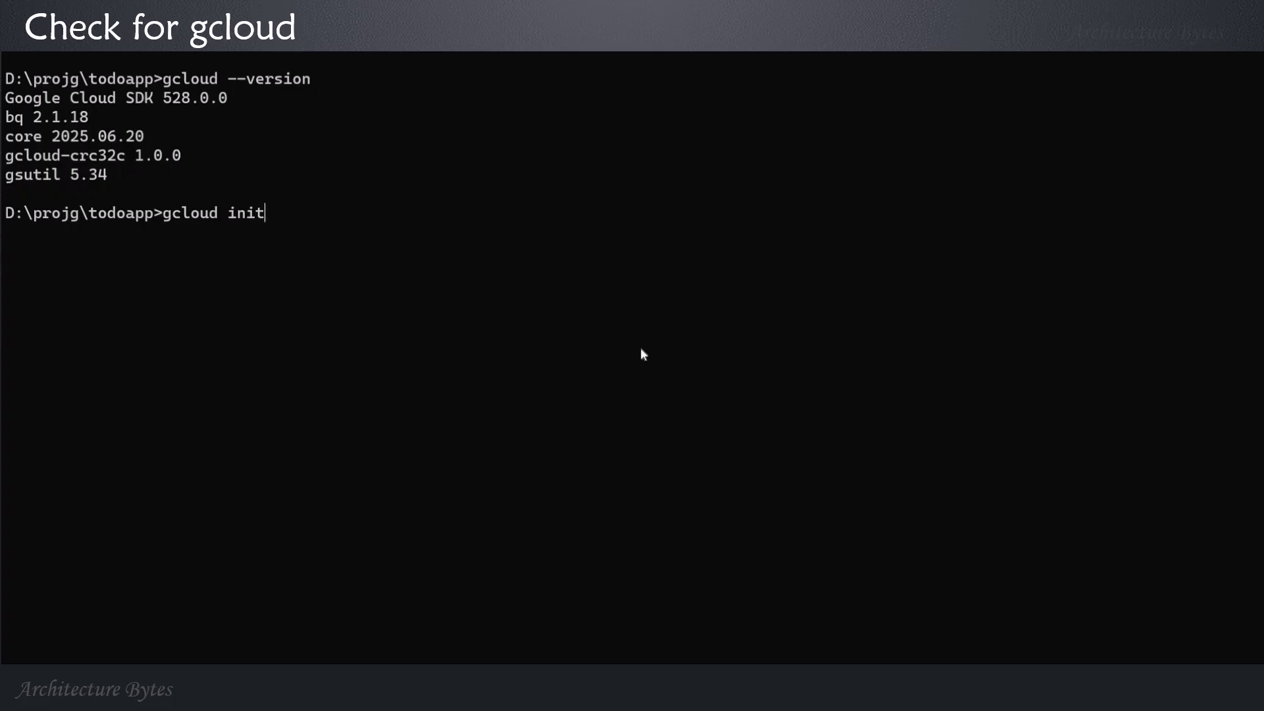
Erase 'init' from the pending command and run cls to clear the console.
key("BackSpace")
key("BackSpace")
key("BackSpace")
key("BackSpace")
key("BackSpace")
key("BackSpace")
key("BackSpace")
type("cls")
key("Return")
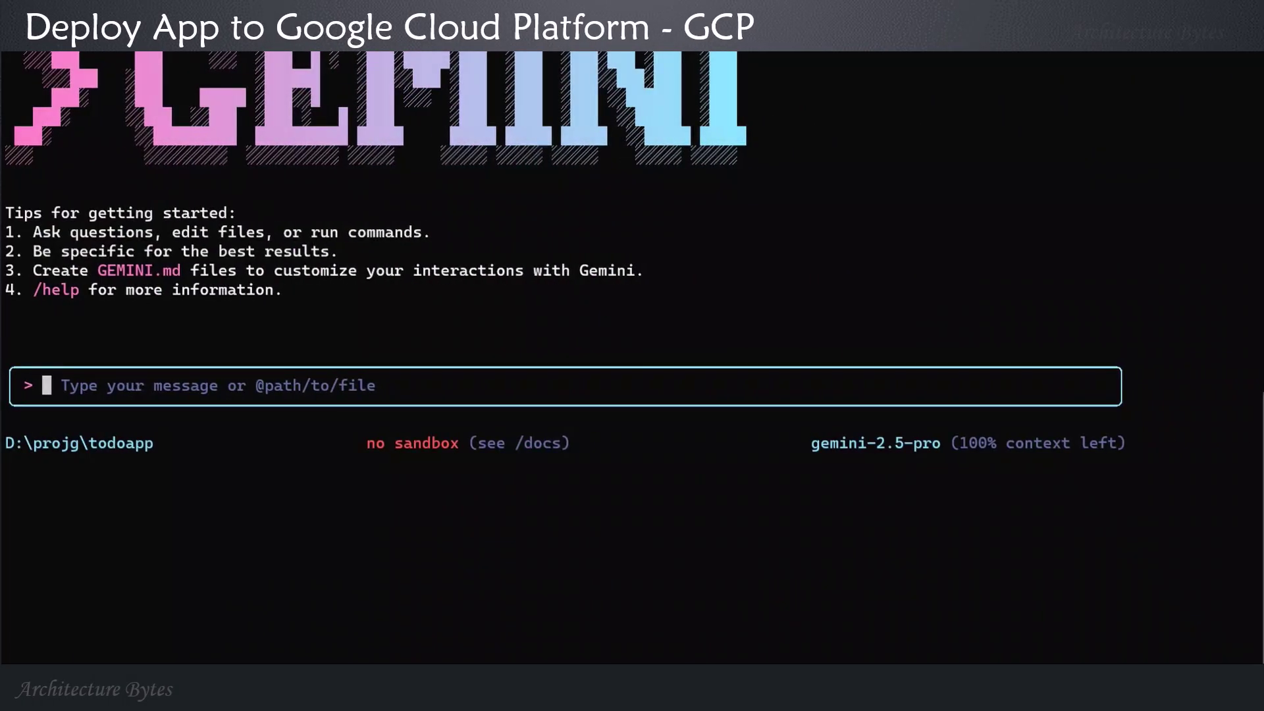
type("/chat")
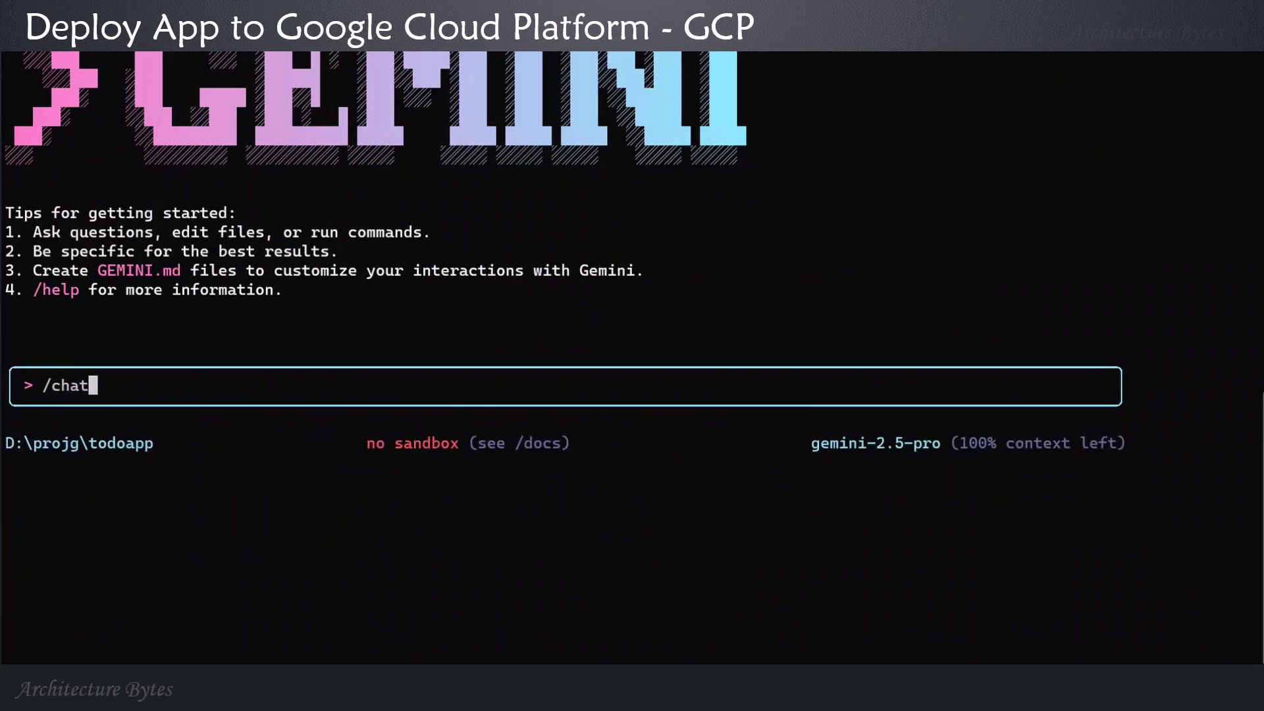
type(" save tag")
key("BackSpace")
key("BackSpace")
key("BackSpace")
key("BackSpace")
key("BackSpace")
key("BackSpace")
key("BackSpace")
key("BackSpace")
key("BackSpace")
key("BackSpace")
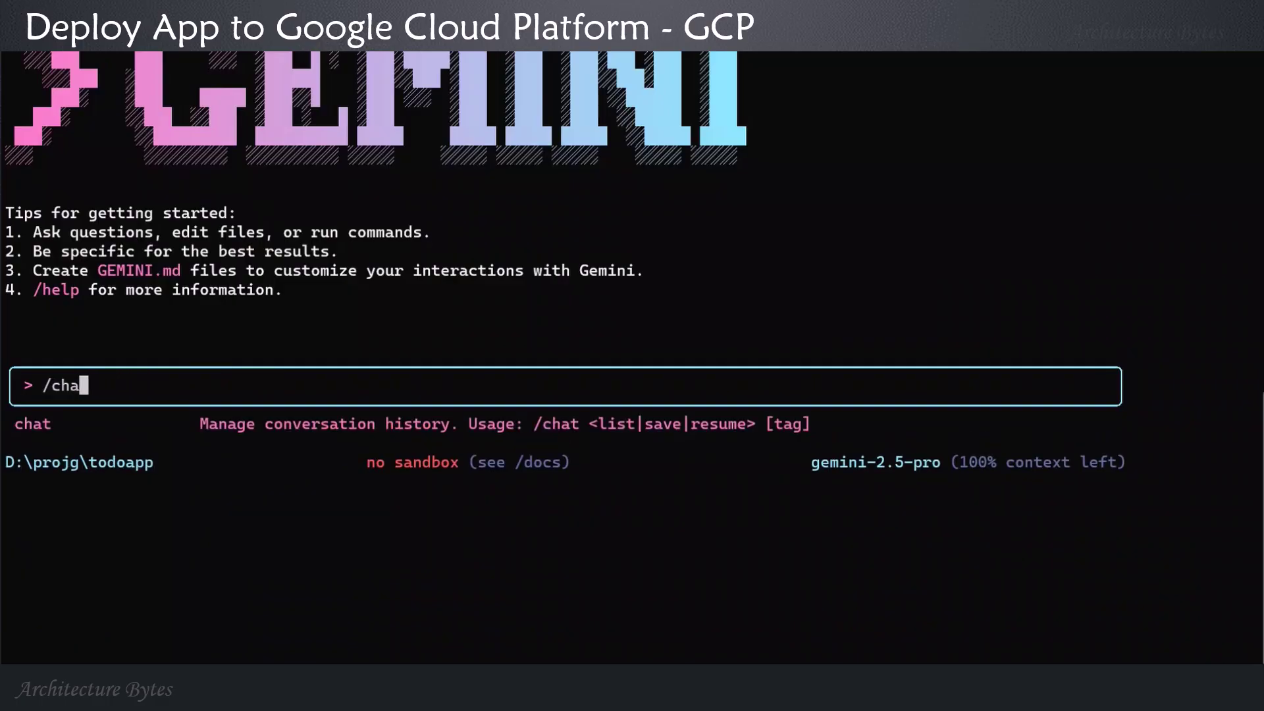
type("t")
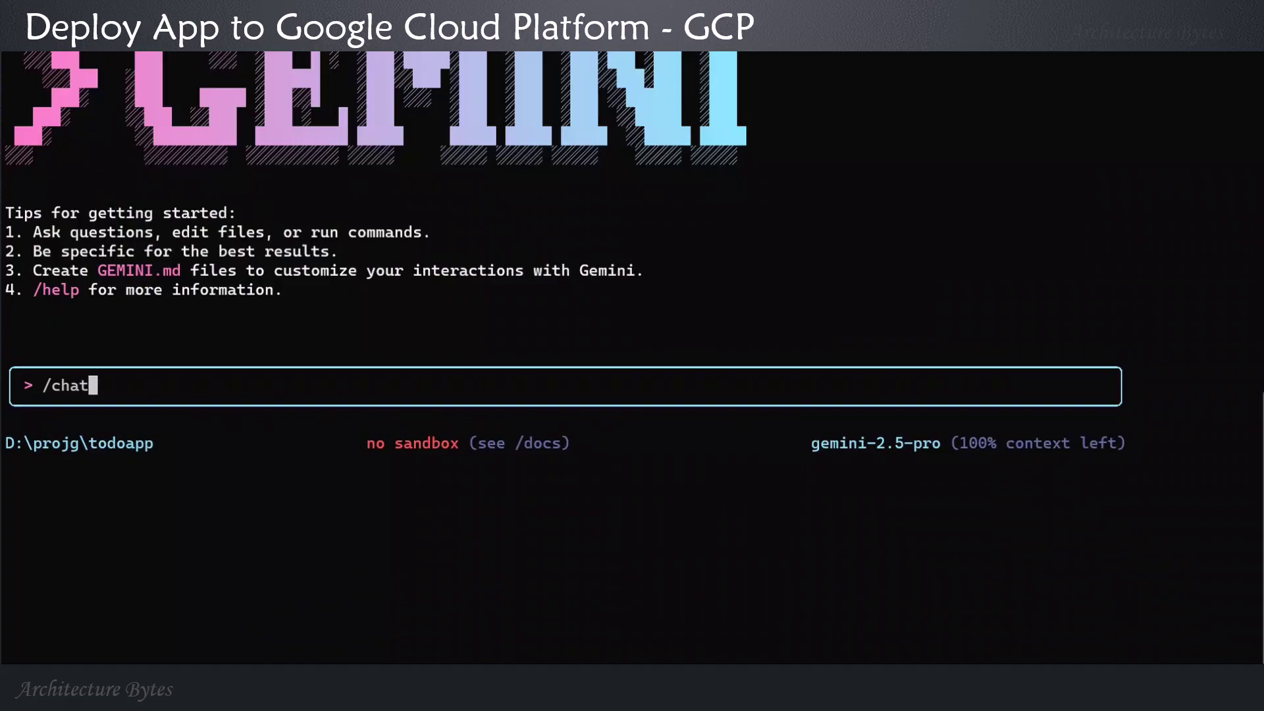
type(" resume tag")
key("BackSpace")
key("BackSpace")
key("BackSpace")
key("BackSpace")
key("BackSpace")
key("BackSpace")
key("BackSpace")
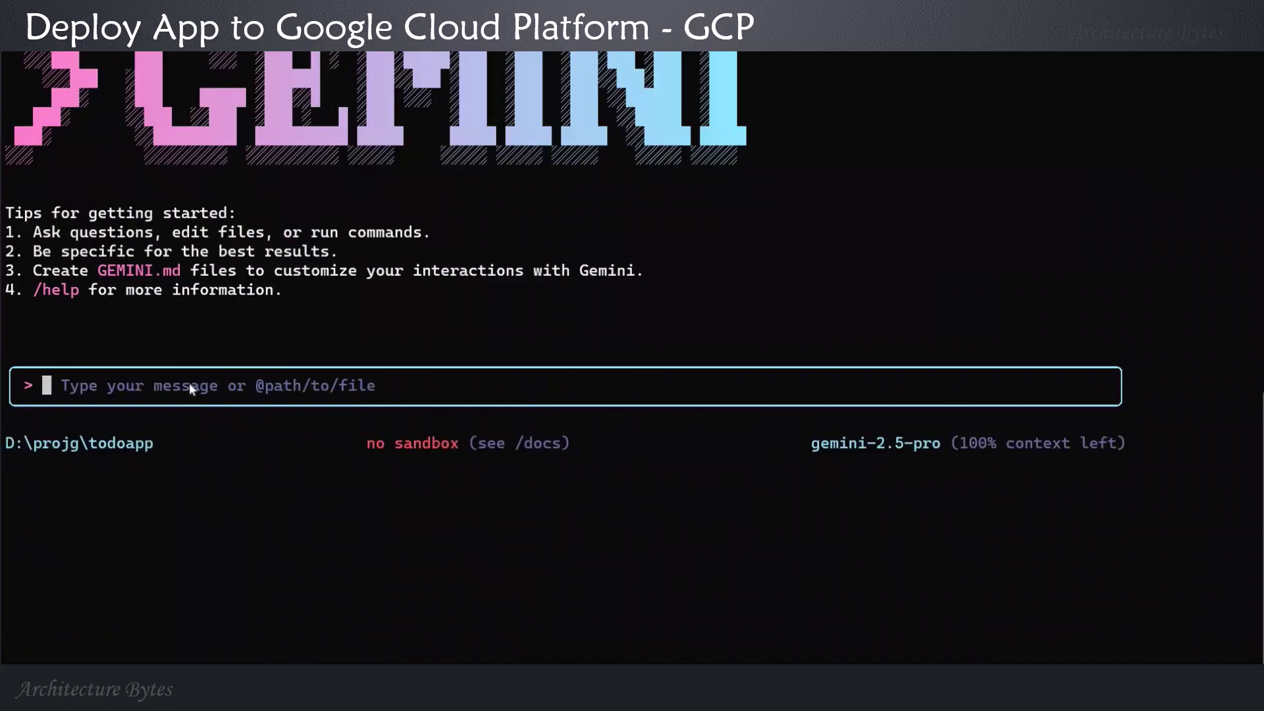
type("We have earlier generated a ToDo Python/HTML Web-App in current directory and it's ")
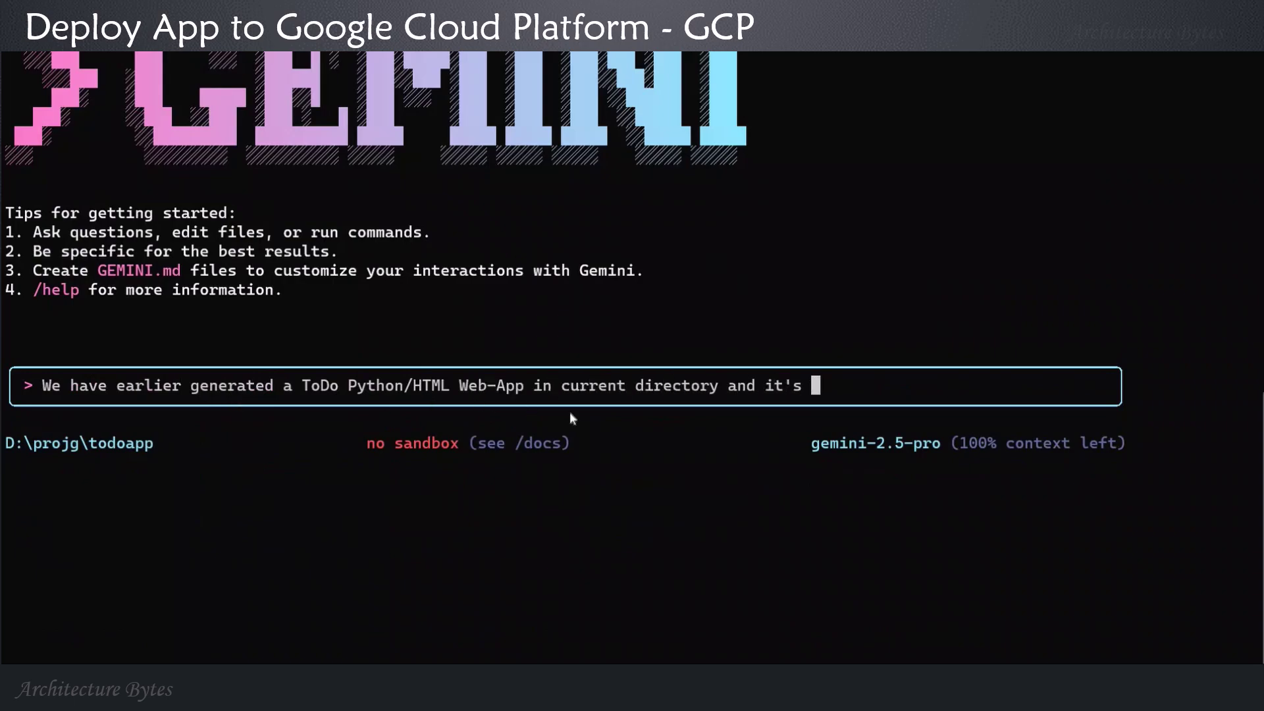
type("sub-directories. Plan on deploying it to Google Cloud Platf")
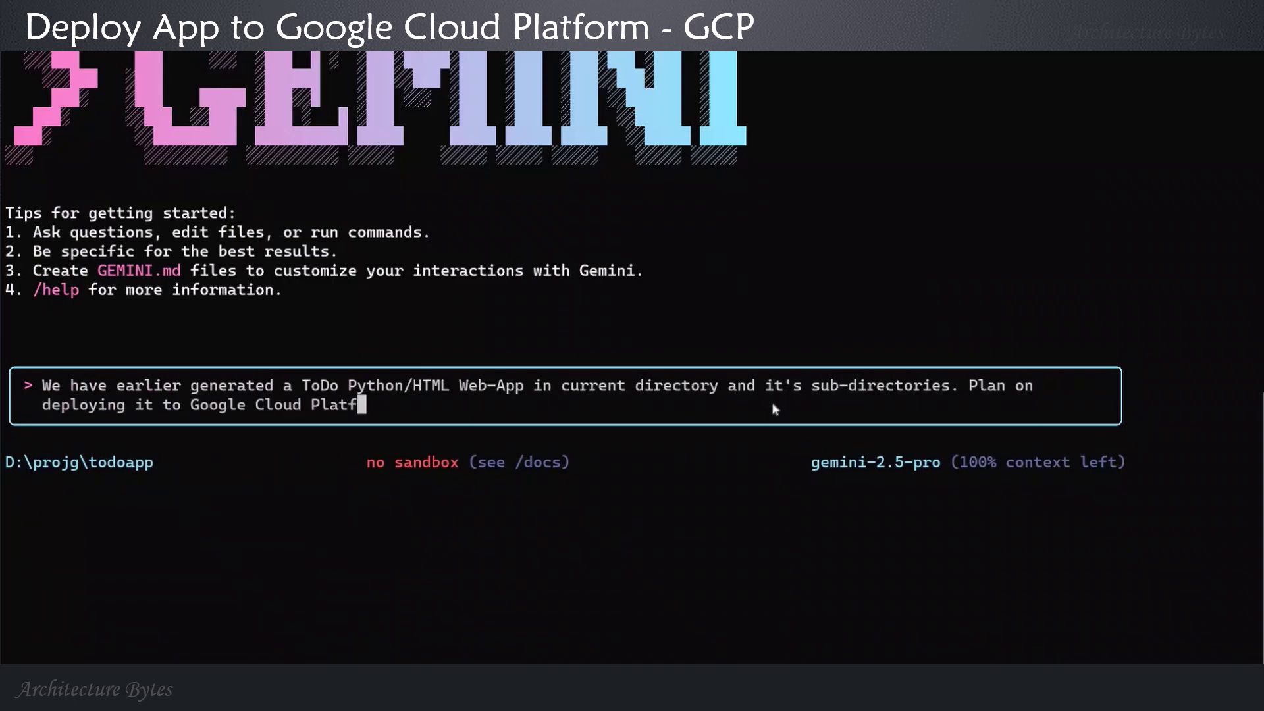
type("orm GCP as a Cloud Run Service and Firestore to persist data")
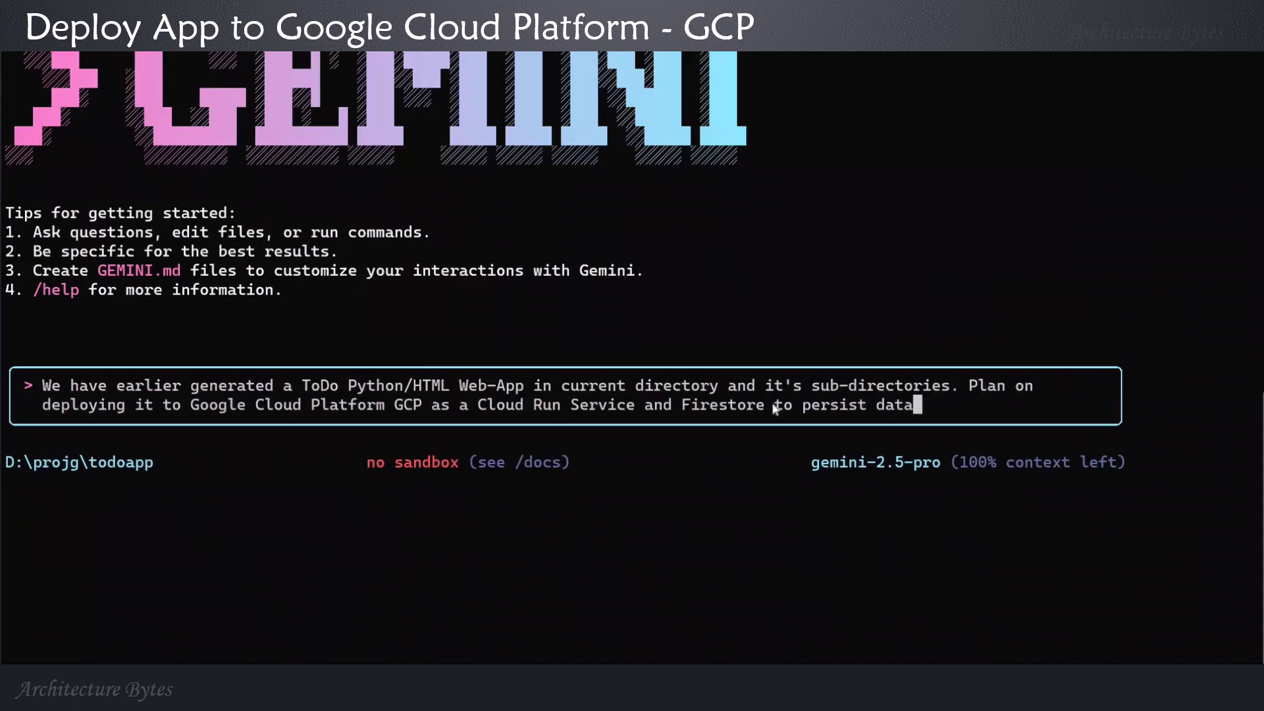
type(". We can use gcloud for this.")
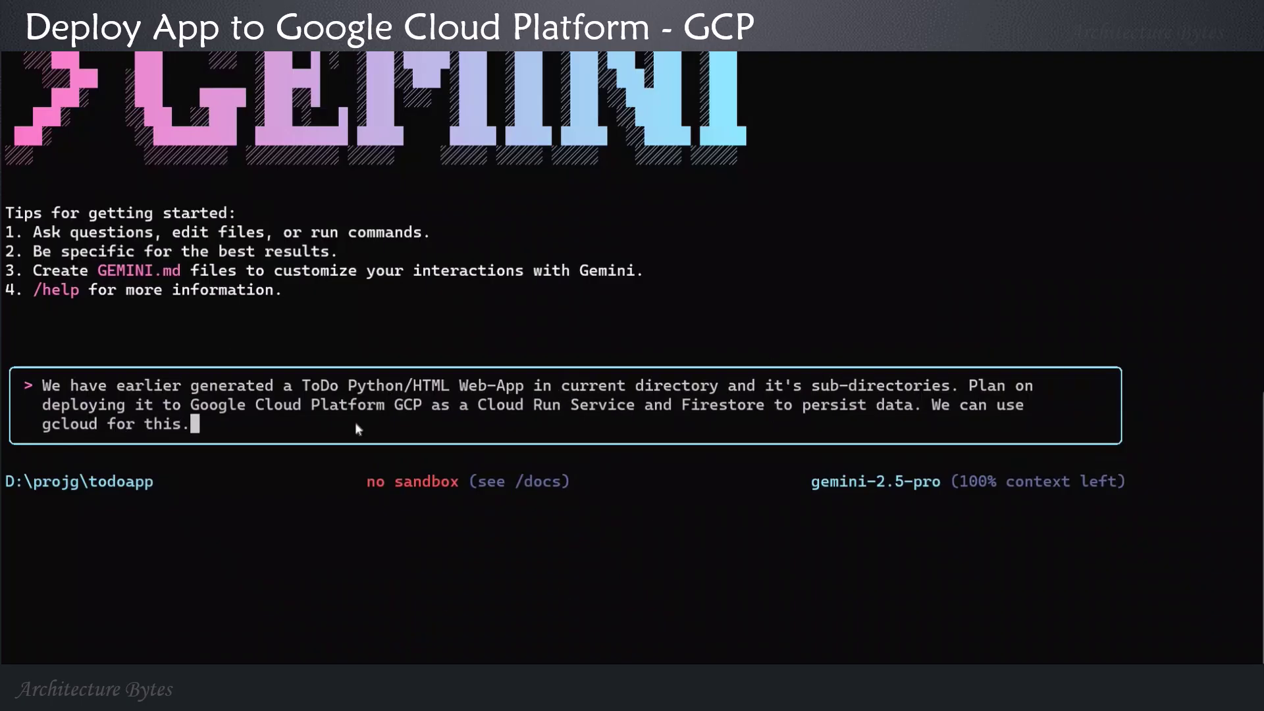
Submit the request to deploy the app to Cloud Run with Firestore using gcloud.
key("Return")
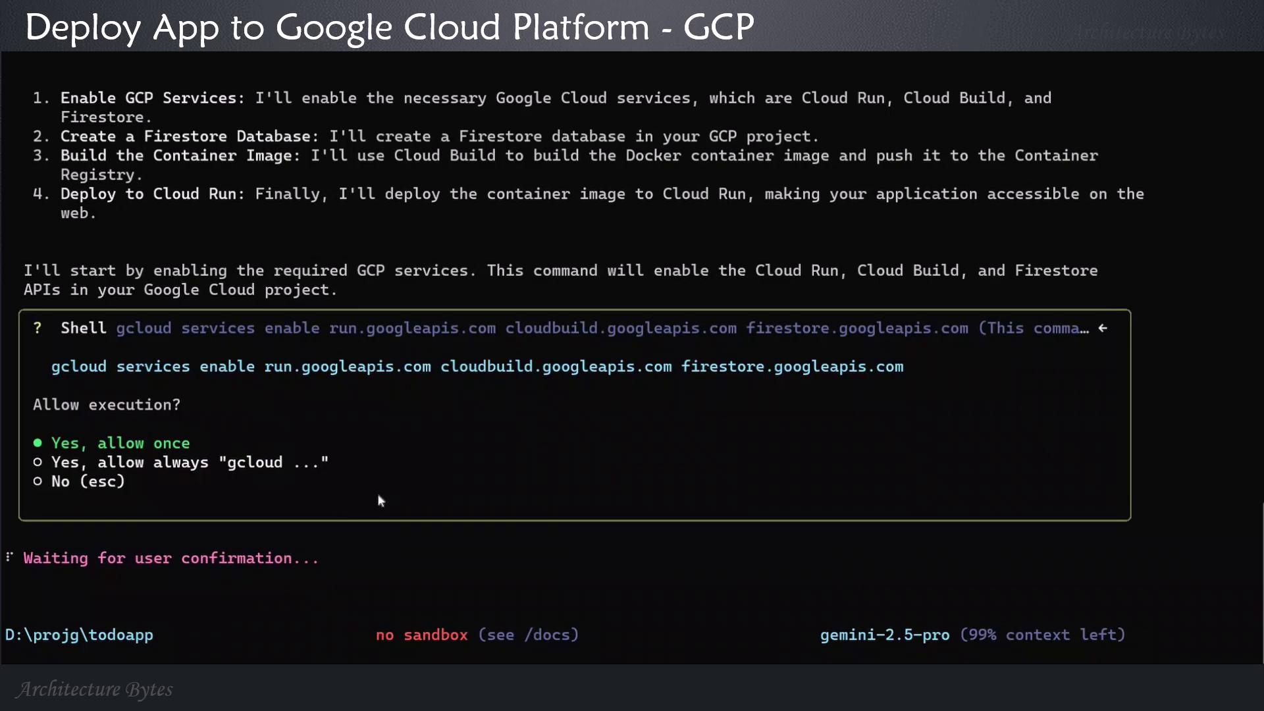
Allow enabling Cloud Run, Cloud Build and Firestore, then creating Firestore in us-central, retried in us-east1.
key("Return")
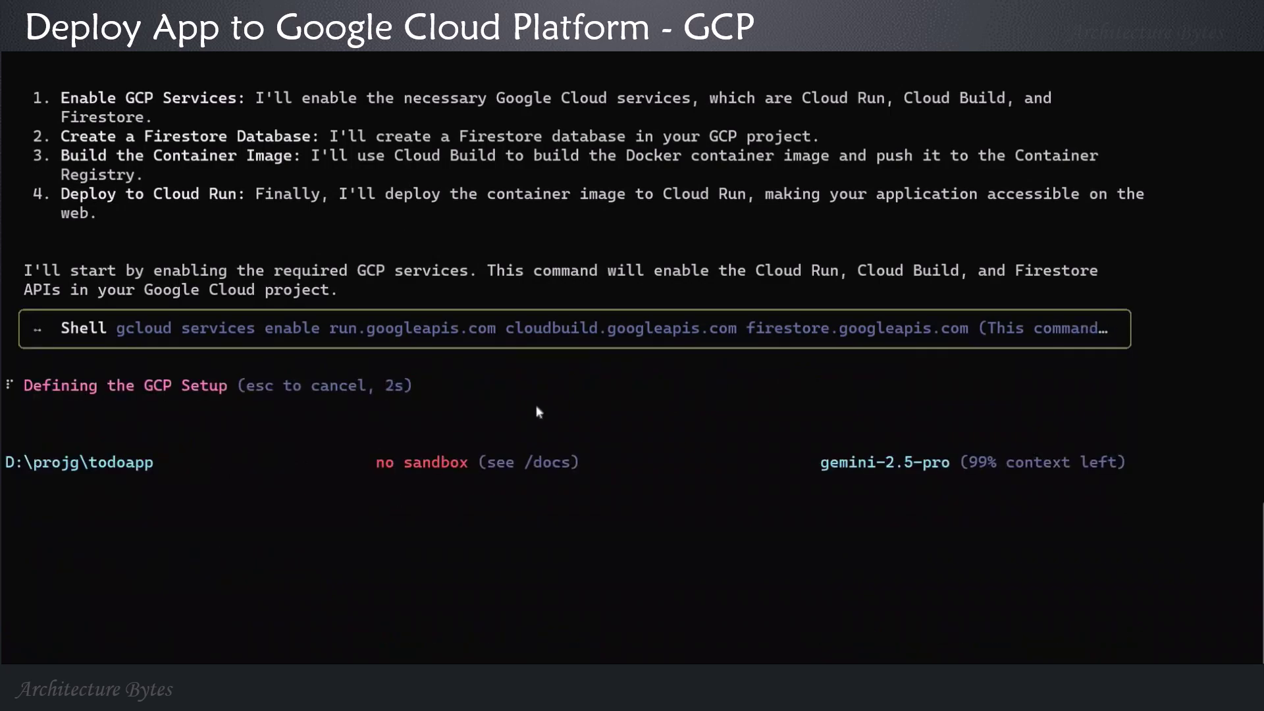
scroll(751, 557, "up", 1)
scroll(751, 556, "up", 2)
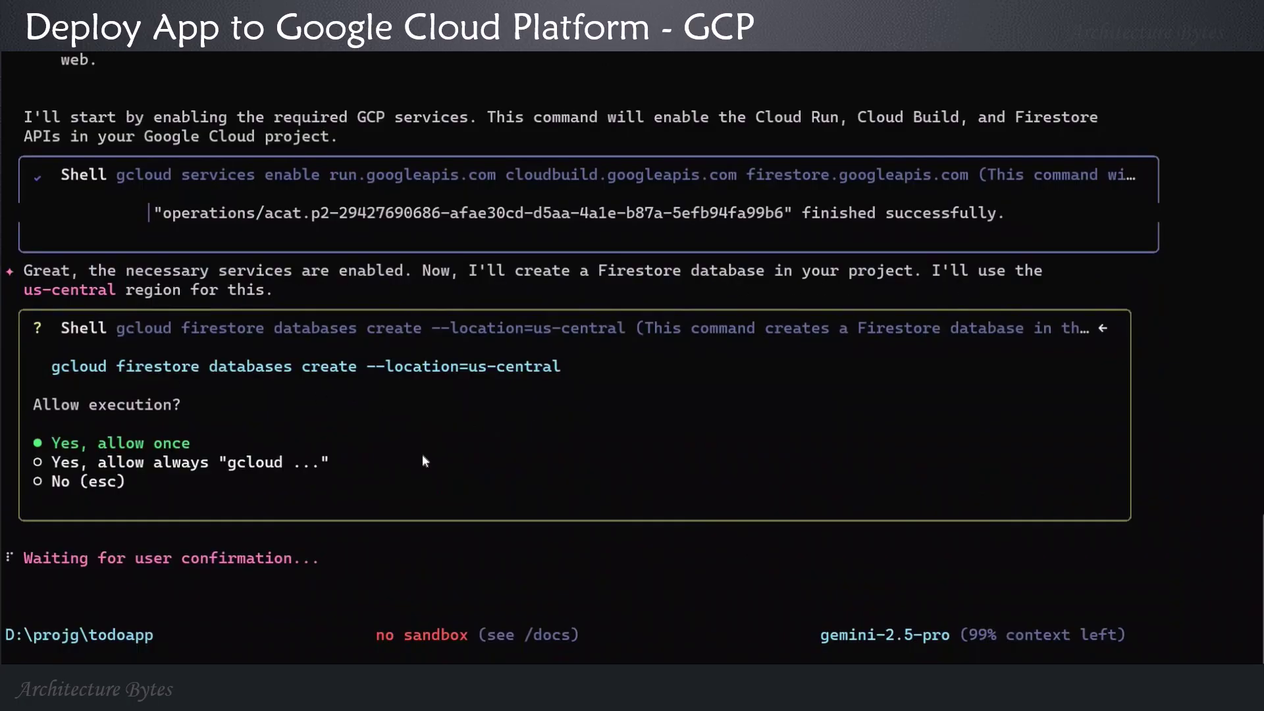
key("Return")
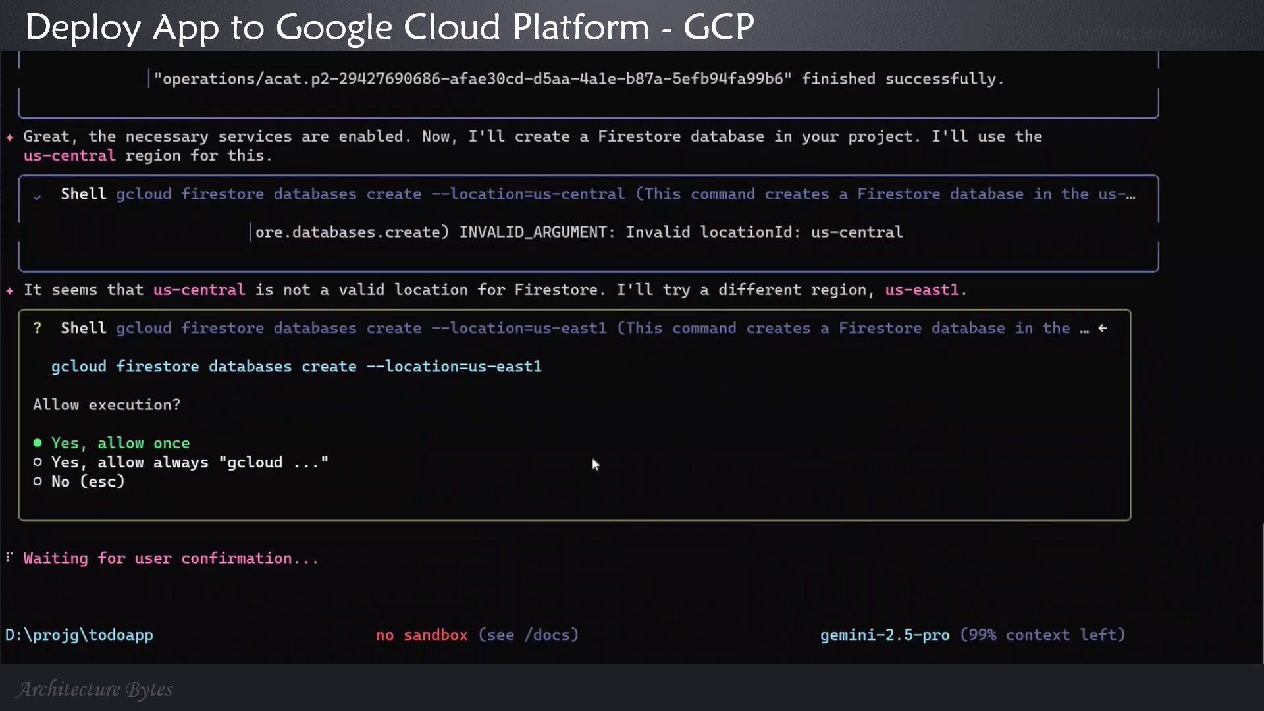
key("Return")
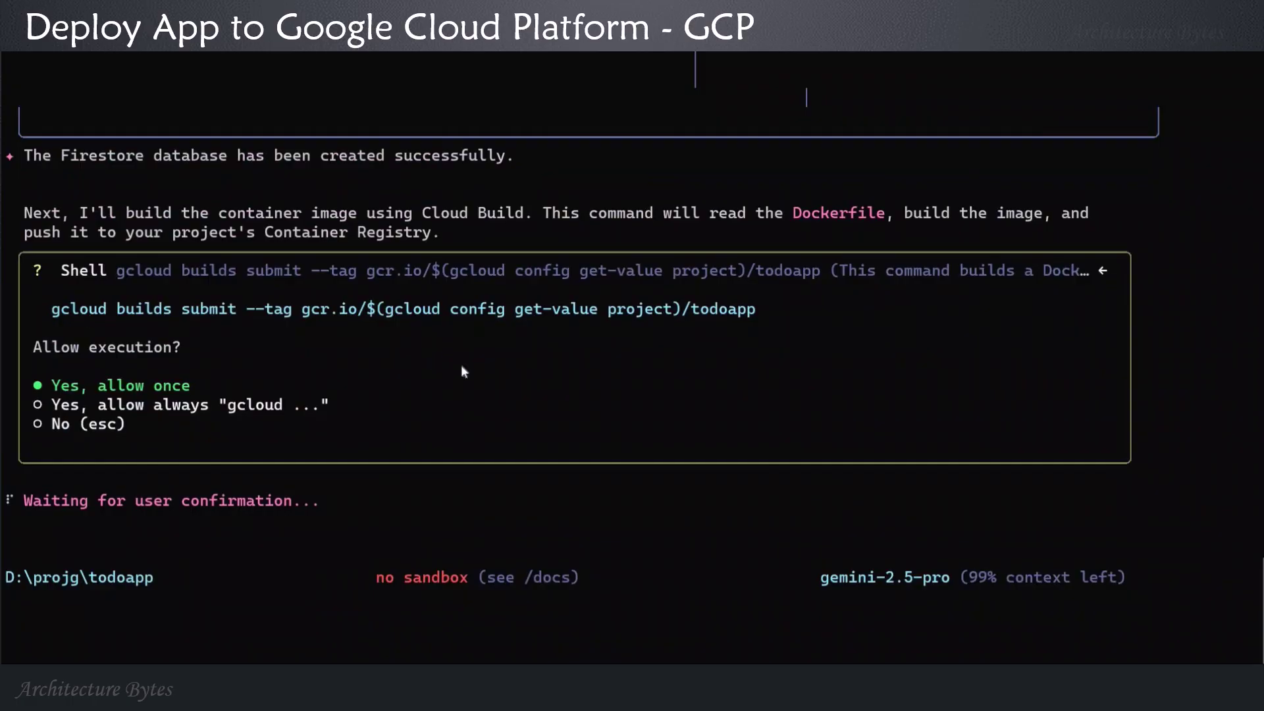
Approve the Cloud Build submission, project ID lookup and corrected bytesproj-tagged build.
key("Return")
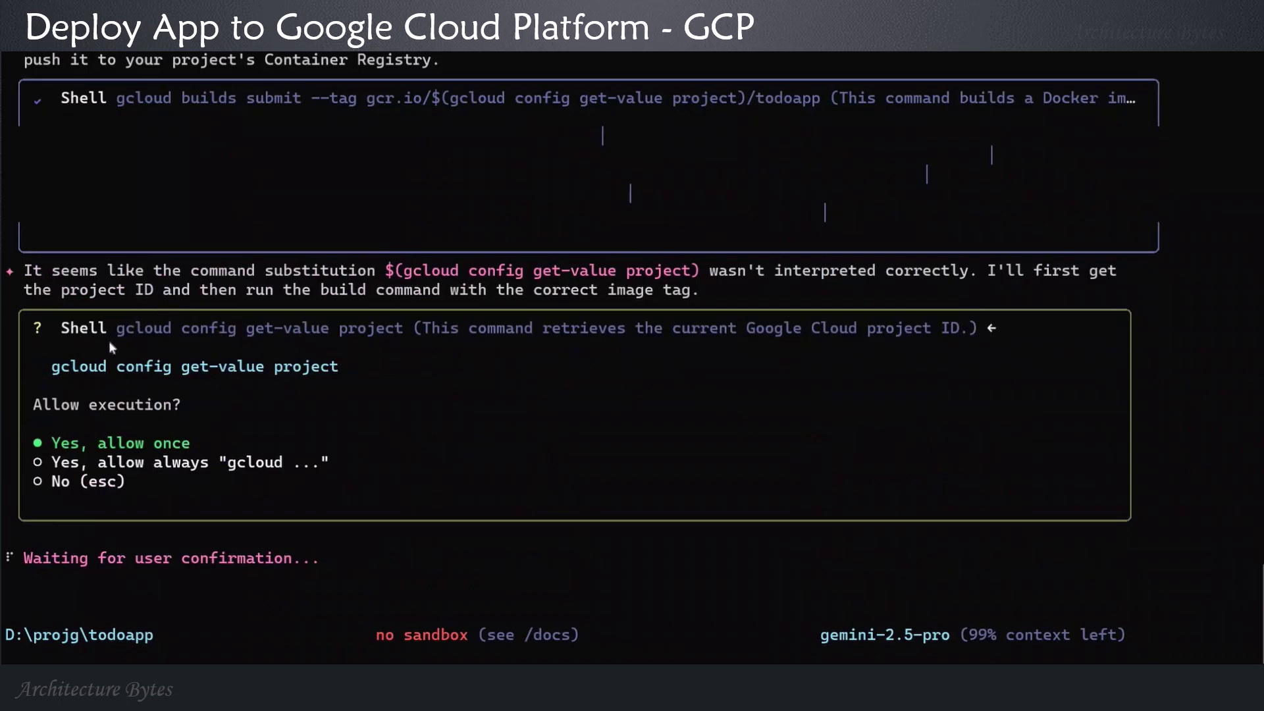
key("Return")
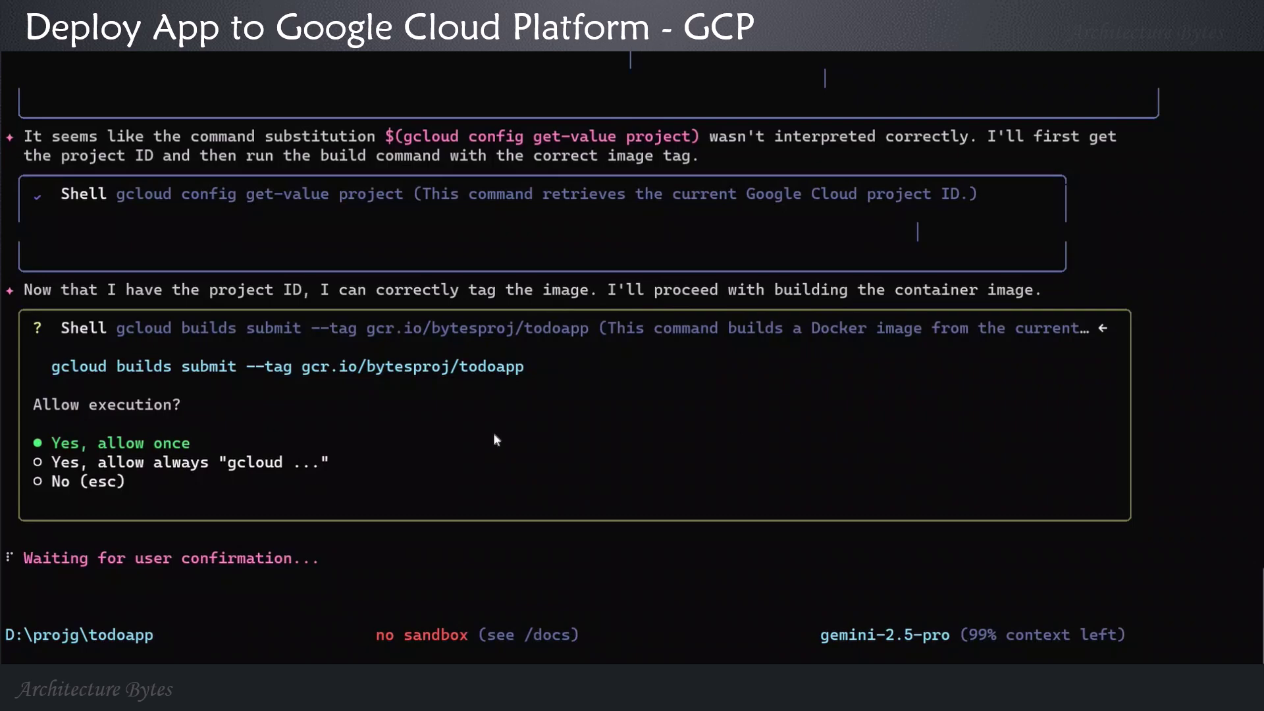
key("Return")
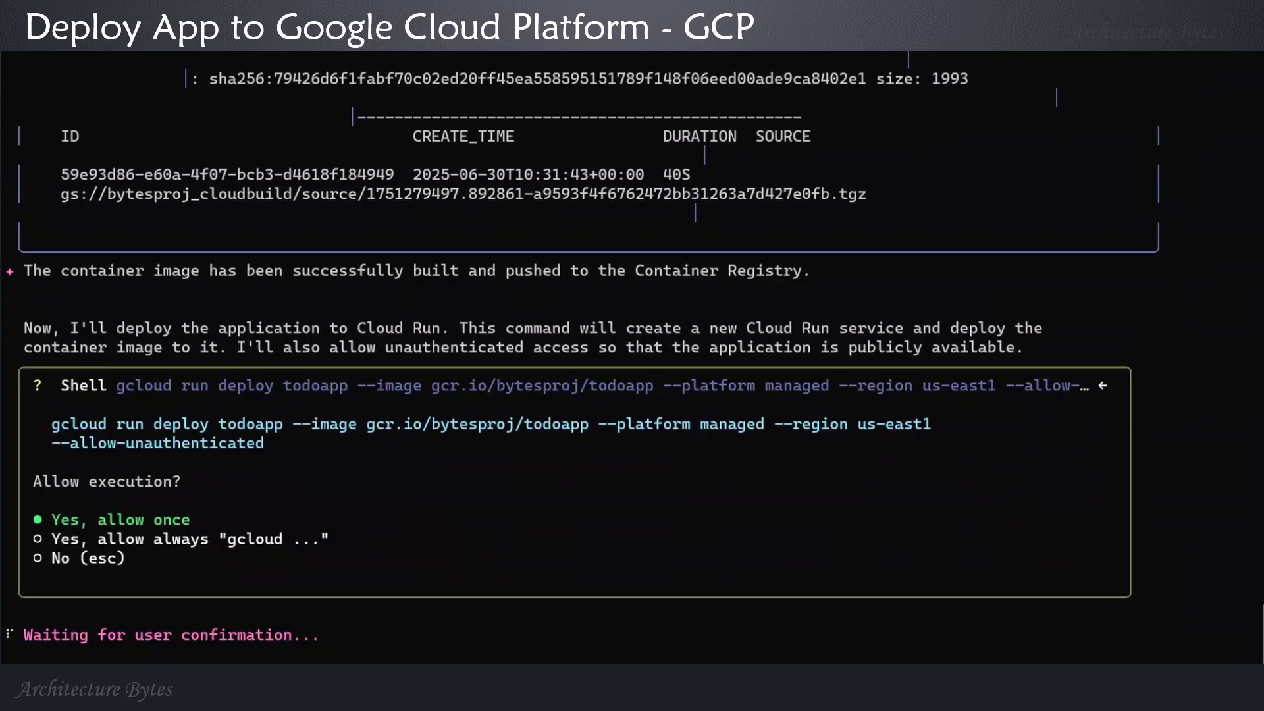
Approve the todoapp Cloud Run deployment and open its printed run.app URL.
key("Return")
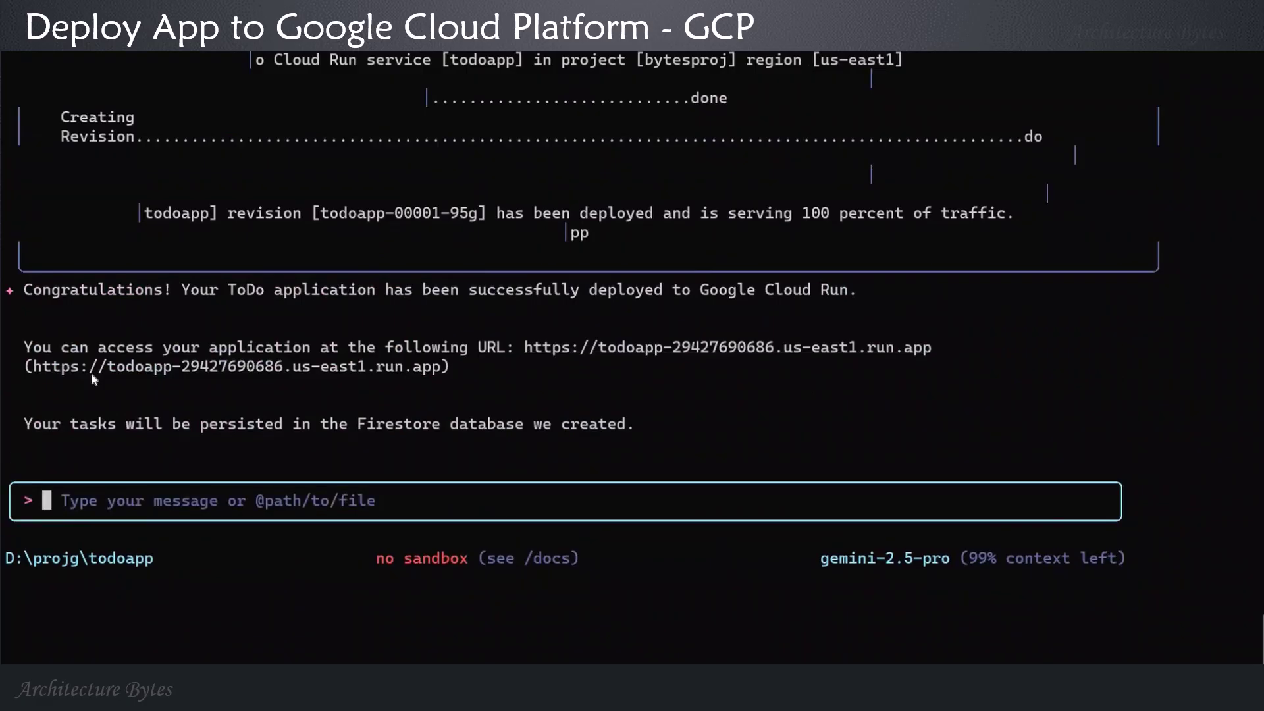
left_click(48, 367, "ctrl")
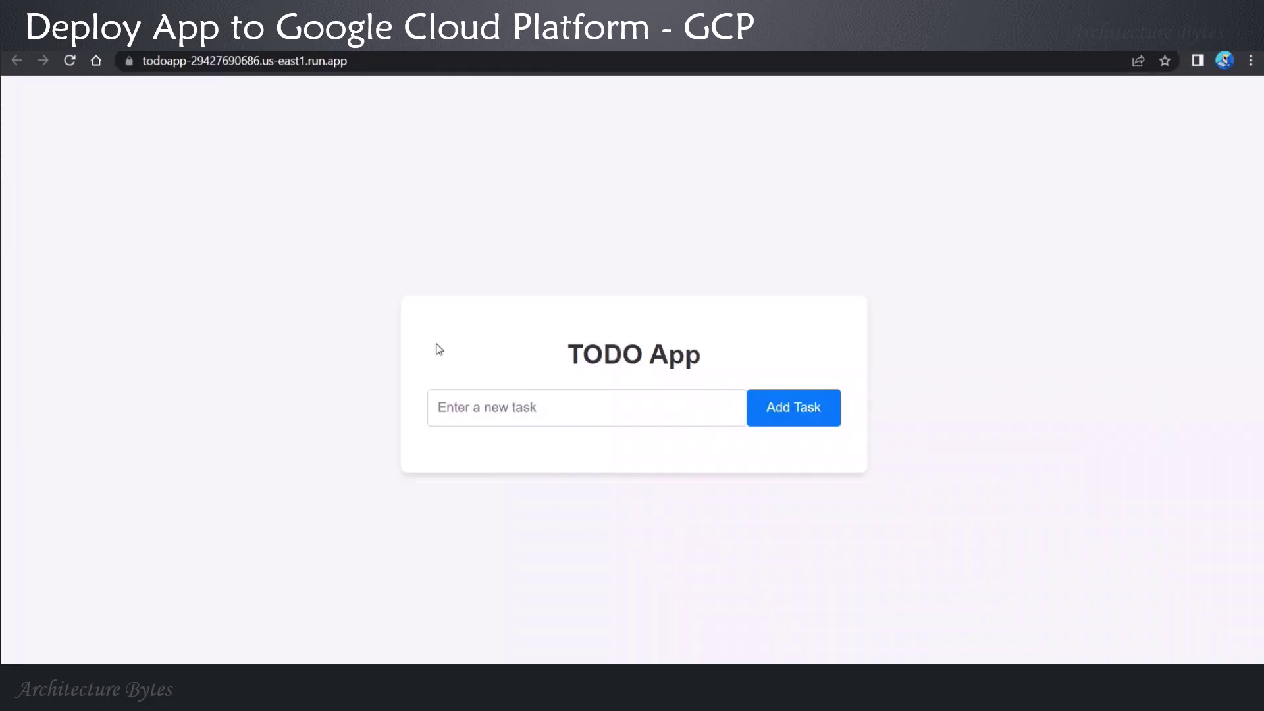
Add TASK 1, TASK 2 and TASK 3 on the live app, then delete TASK 2.
left_click(515, 409)
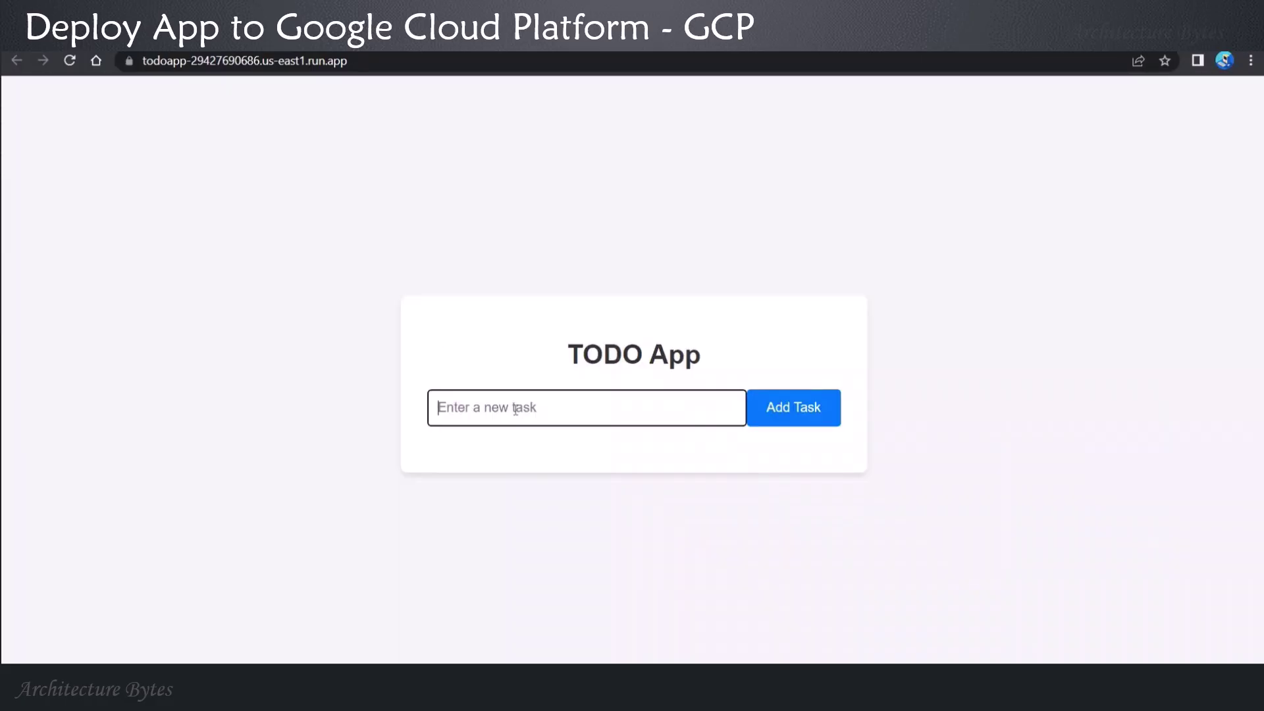
type("TA")
type("SK 1")
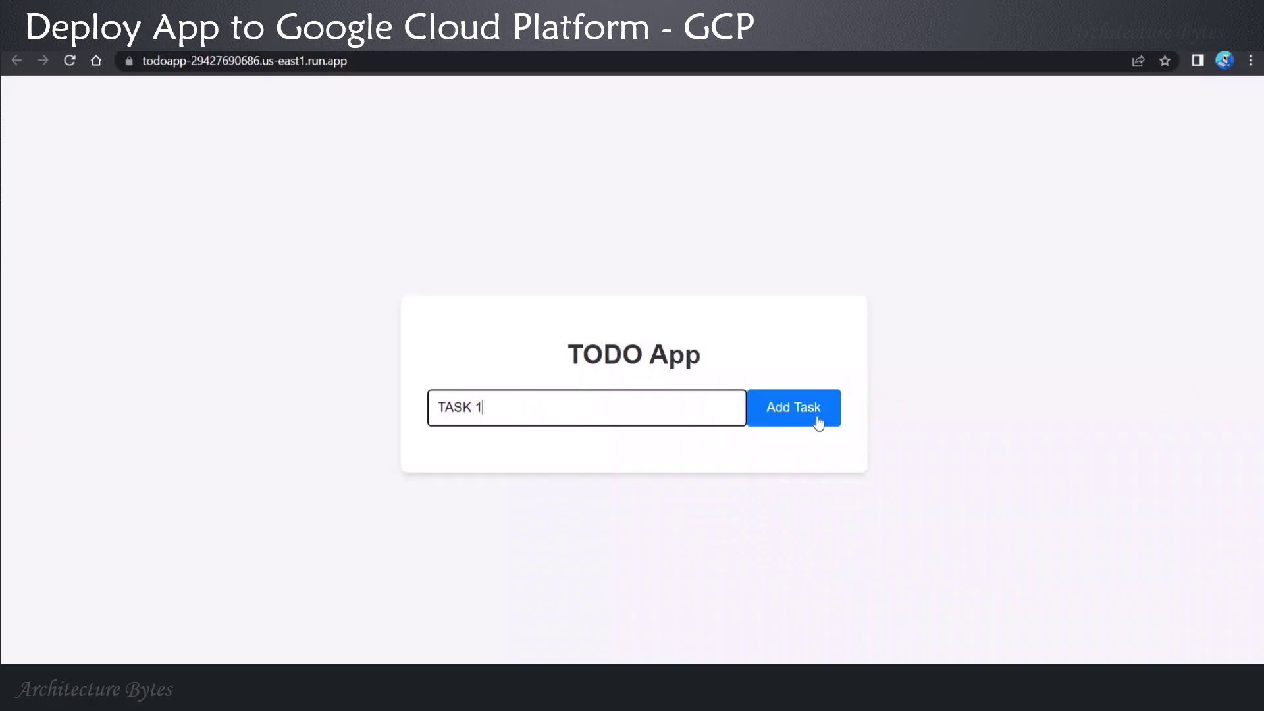
left_click(812, 411)
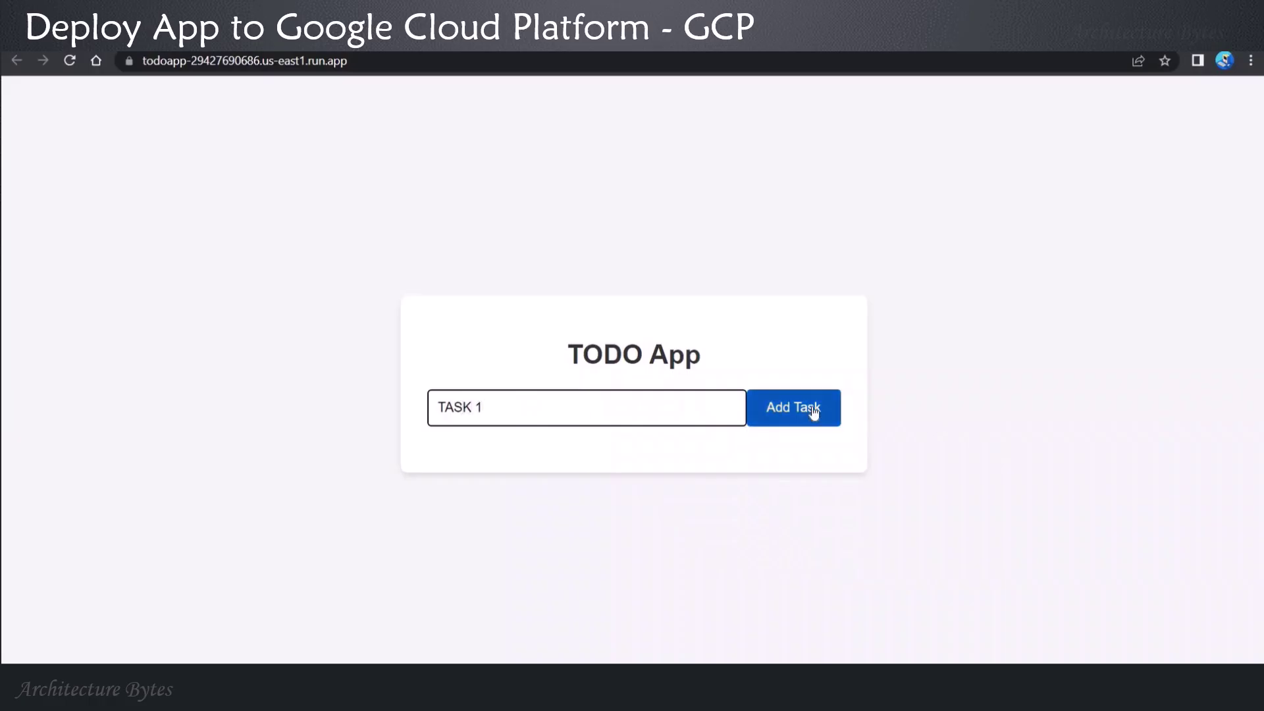
left_click(506, 388)
type("TASK 2")
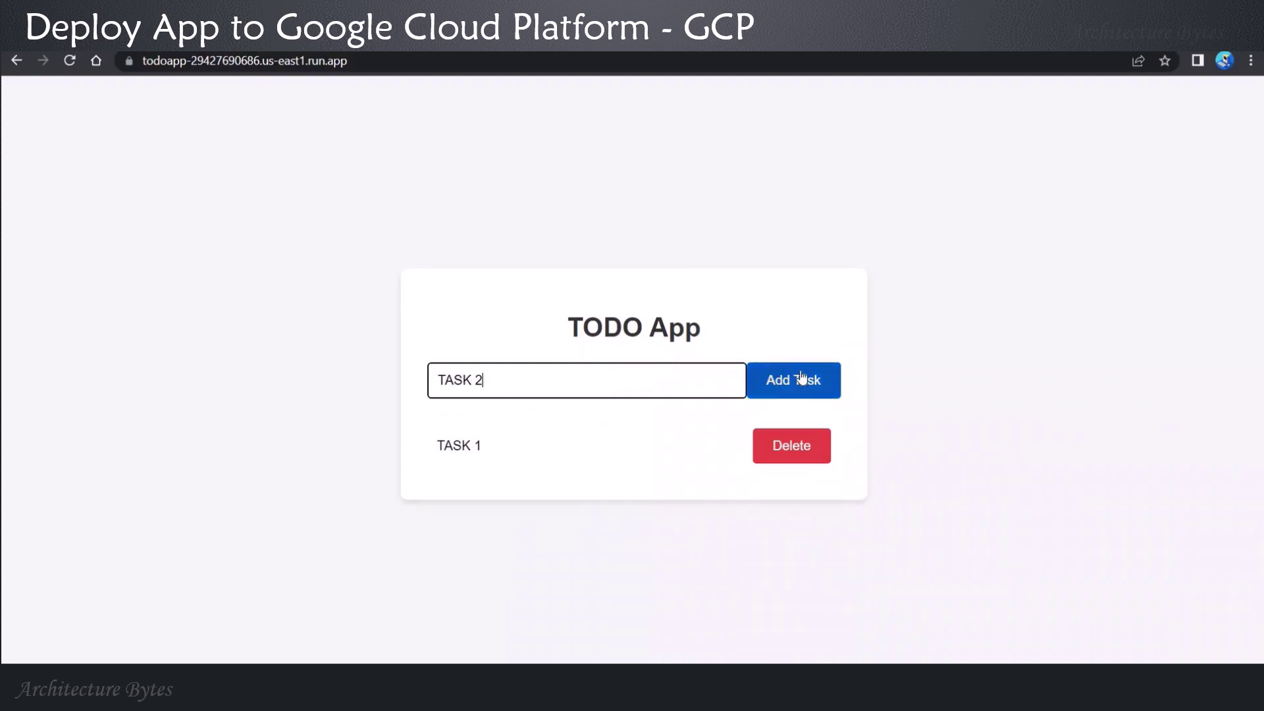
left_click(803, 382)
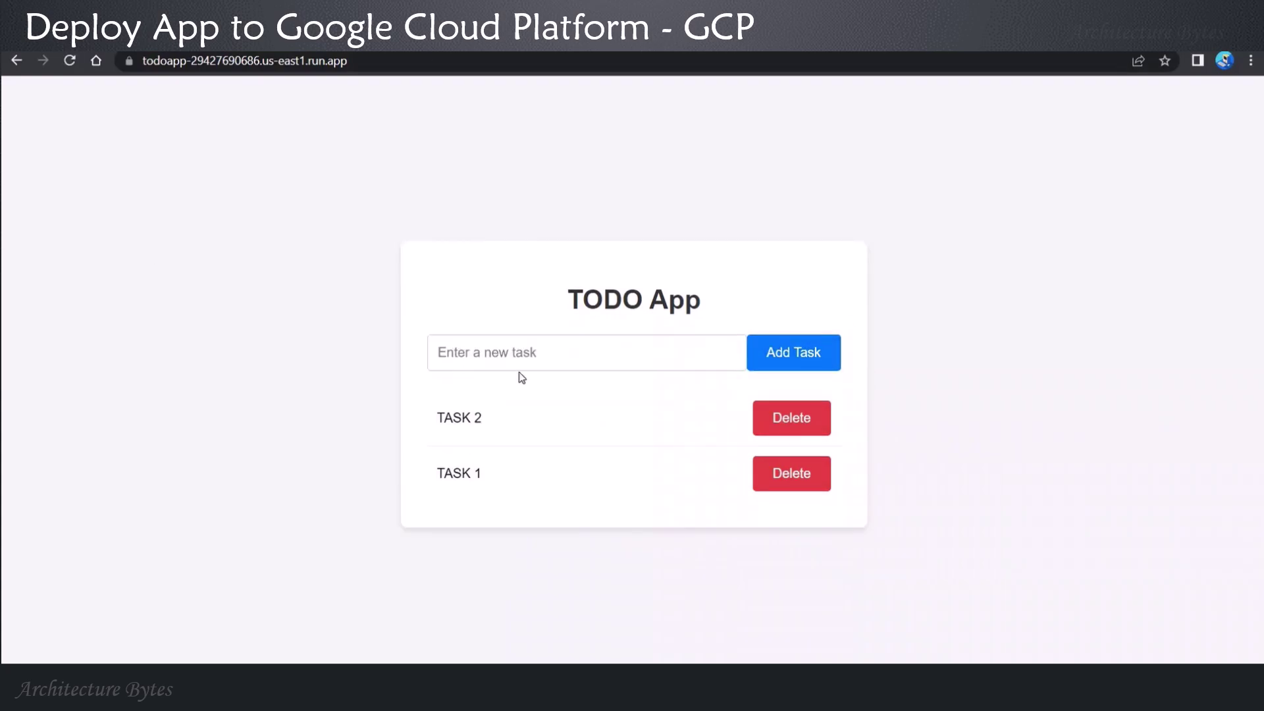
left_click(519, 358)
type("T")
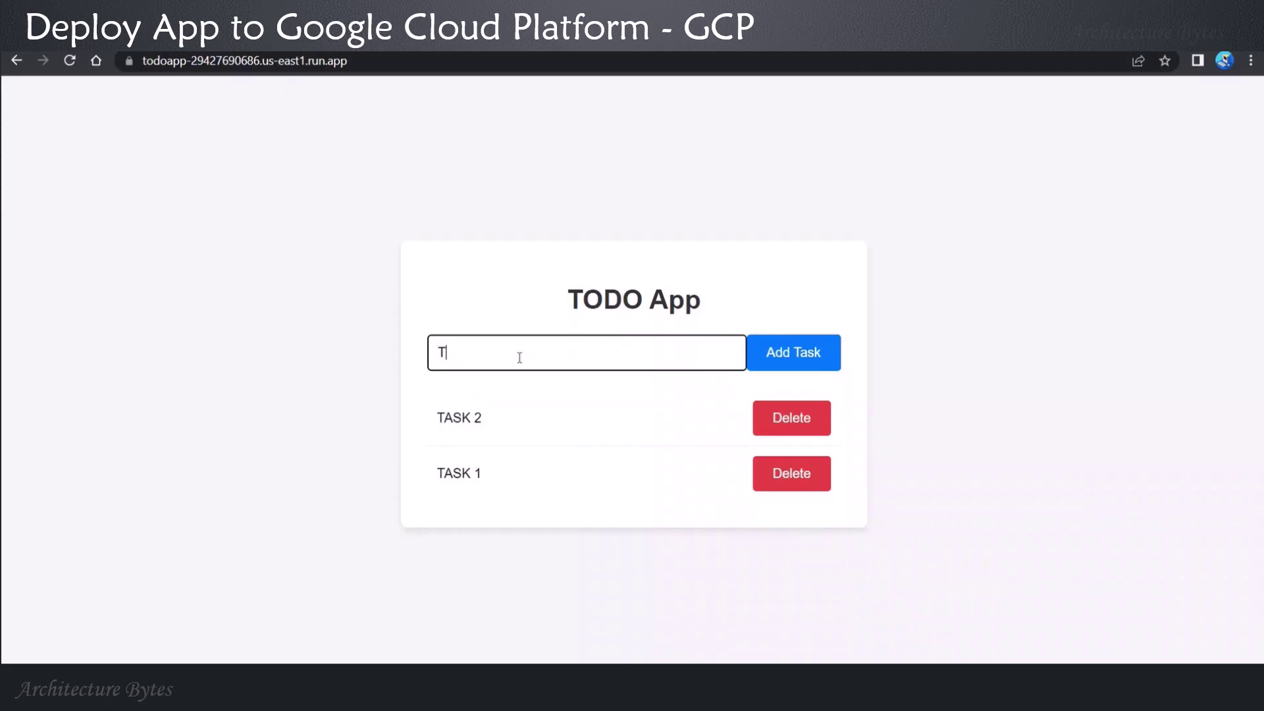
type("ASK 3")
left_click(807, 364)
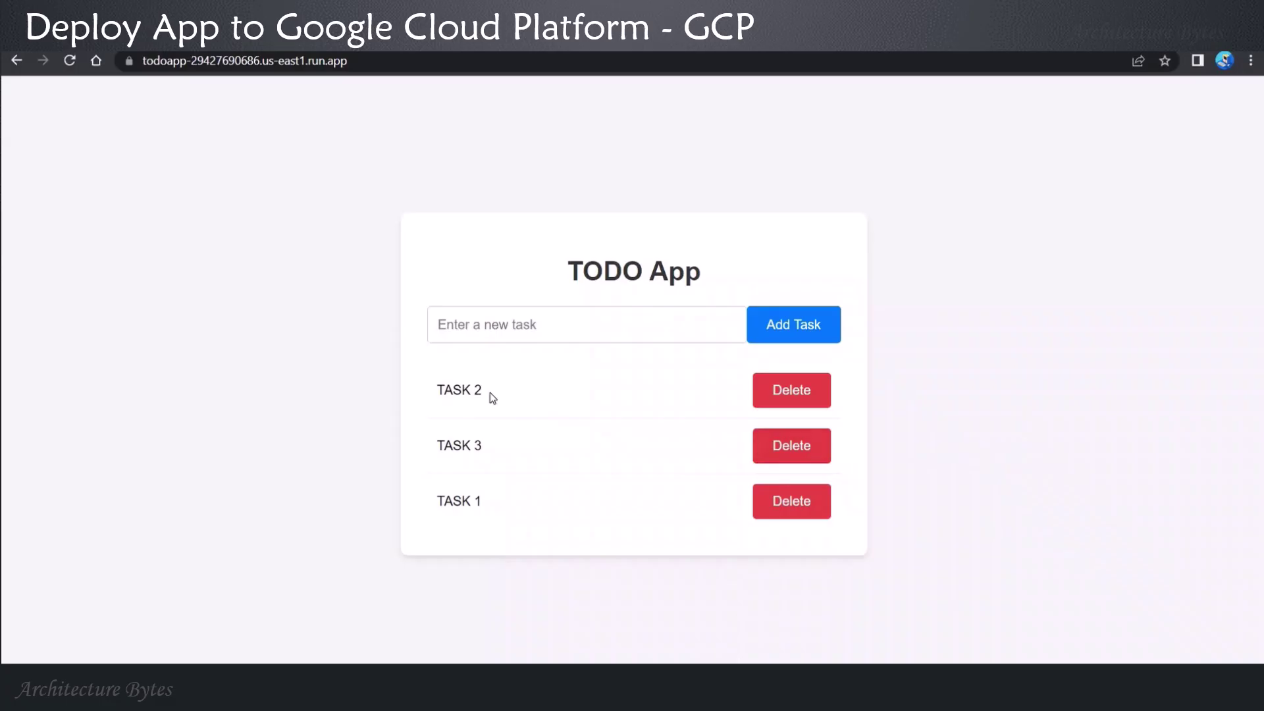
left_click(804, 391)
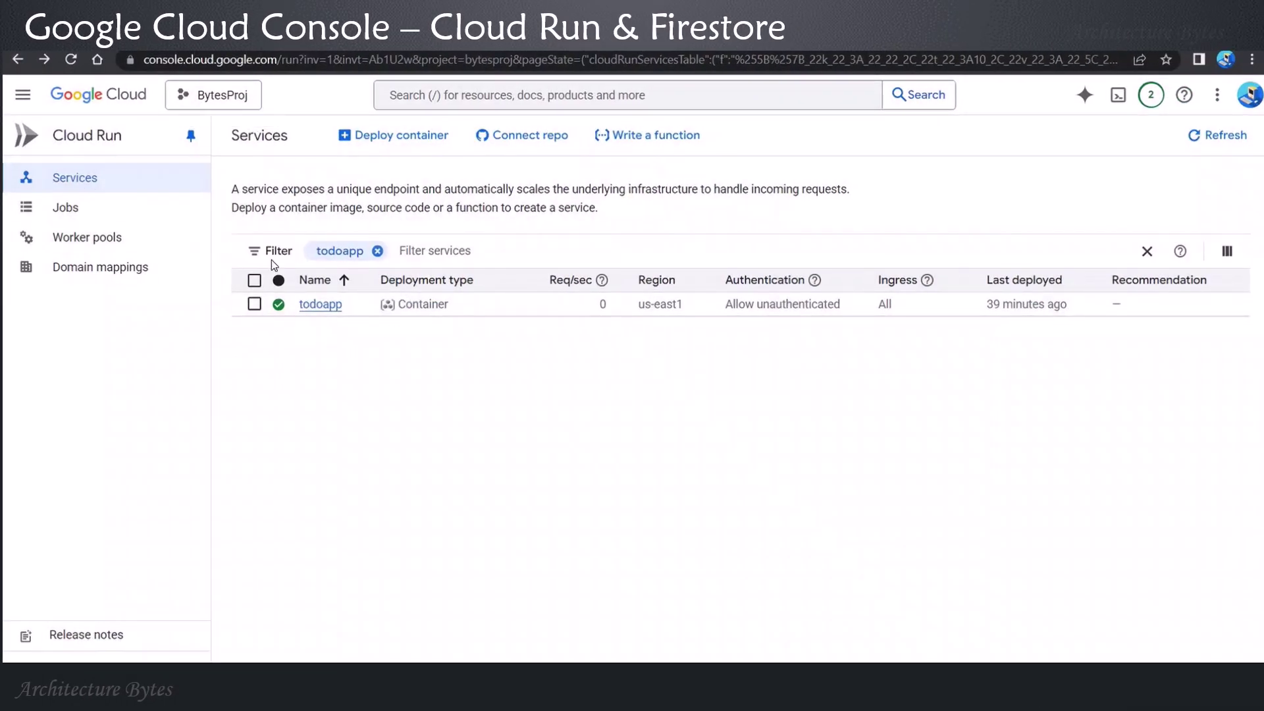
Open the todoapp service's details page from the Cloud Run Services list.
left_click(326, 312)
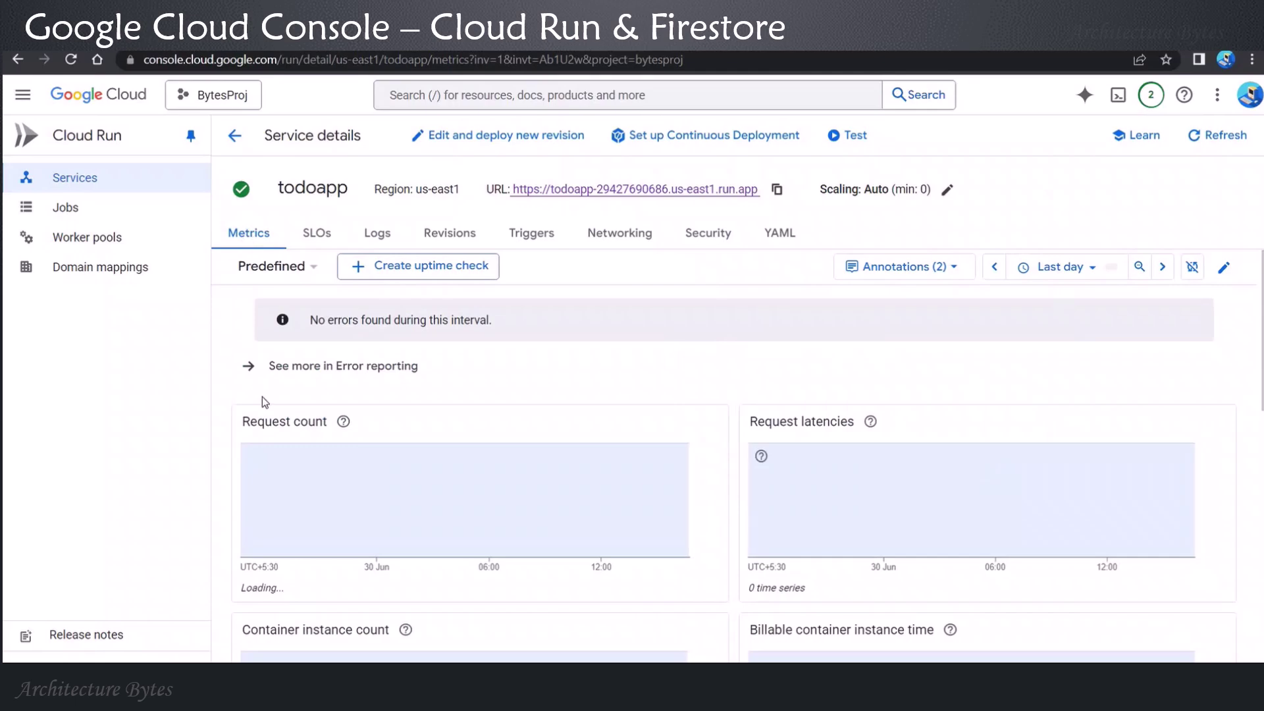
left_click(427, 95)
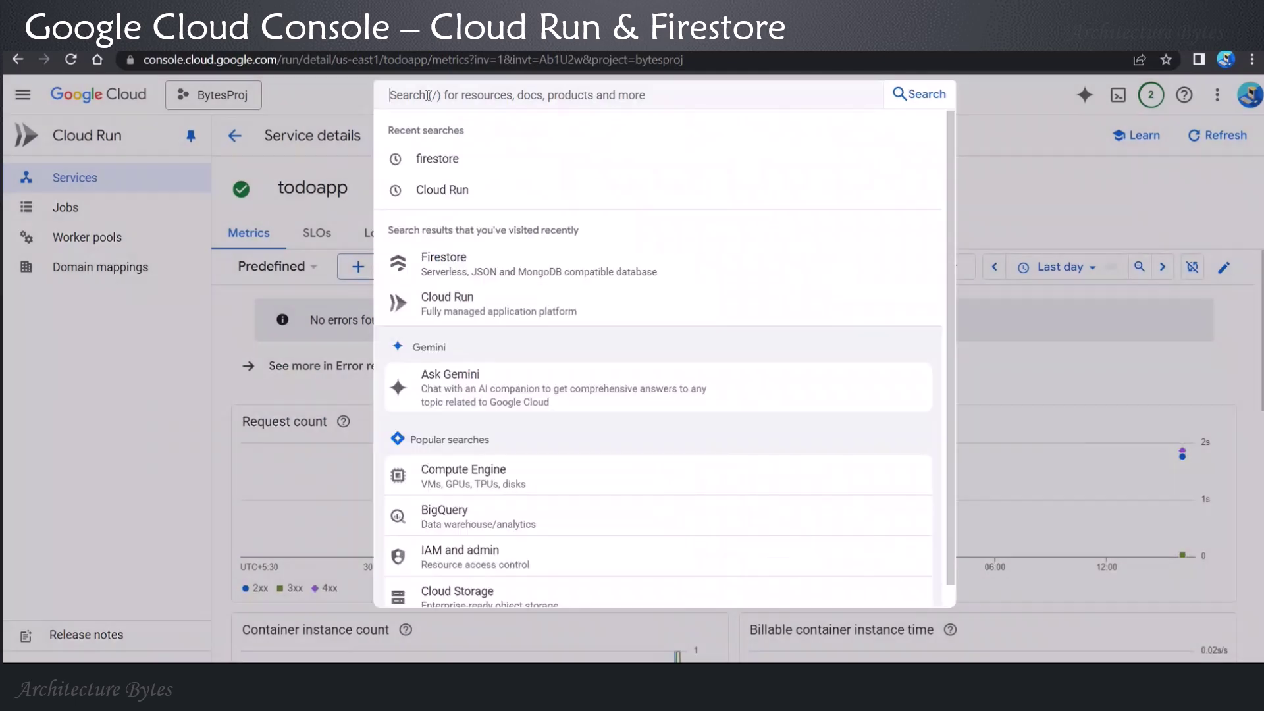
Open the (default) Firestore database and view the TASK 3 and TASK 1 documents.
left_click(457, 168)
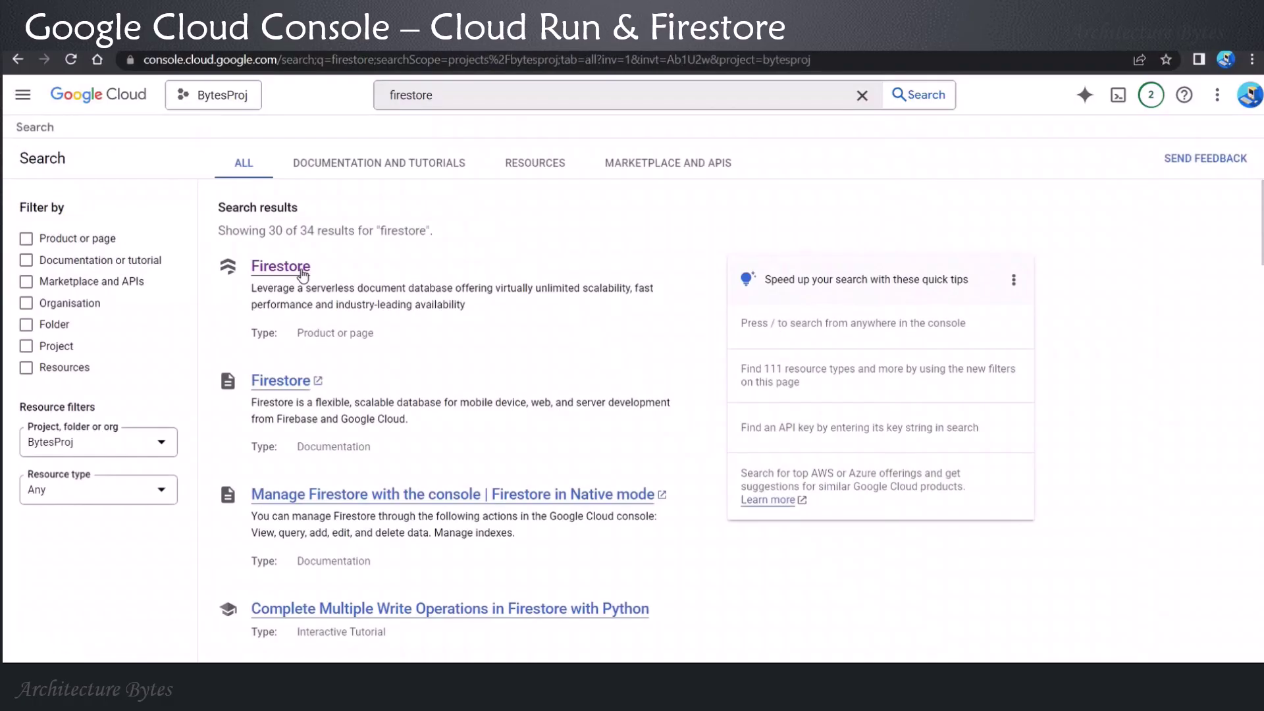
left_click(302, 275)
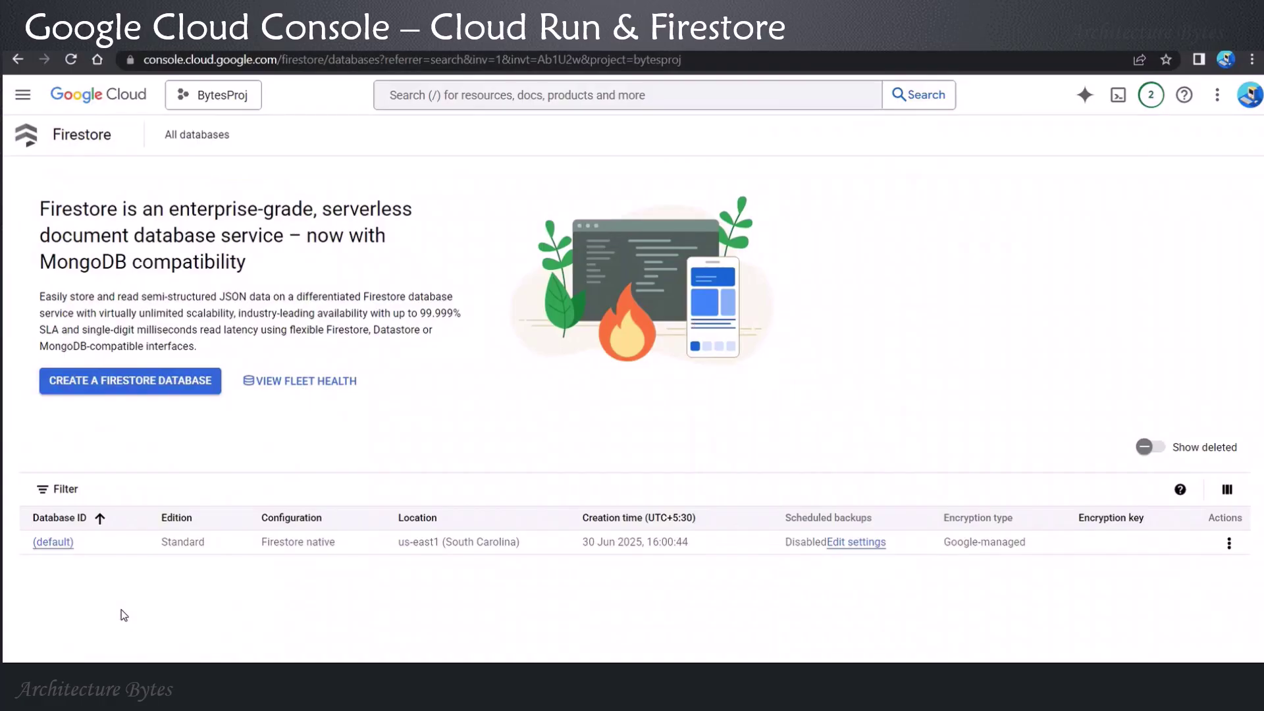
left_click(50, 545)
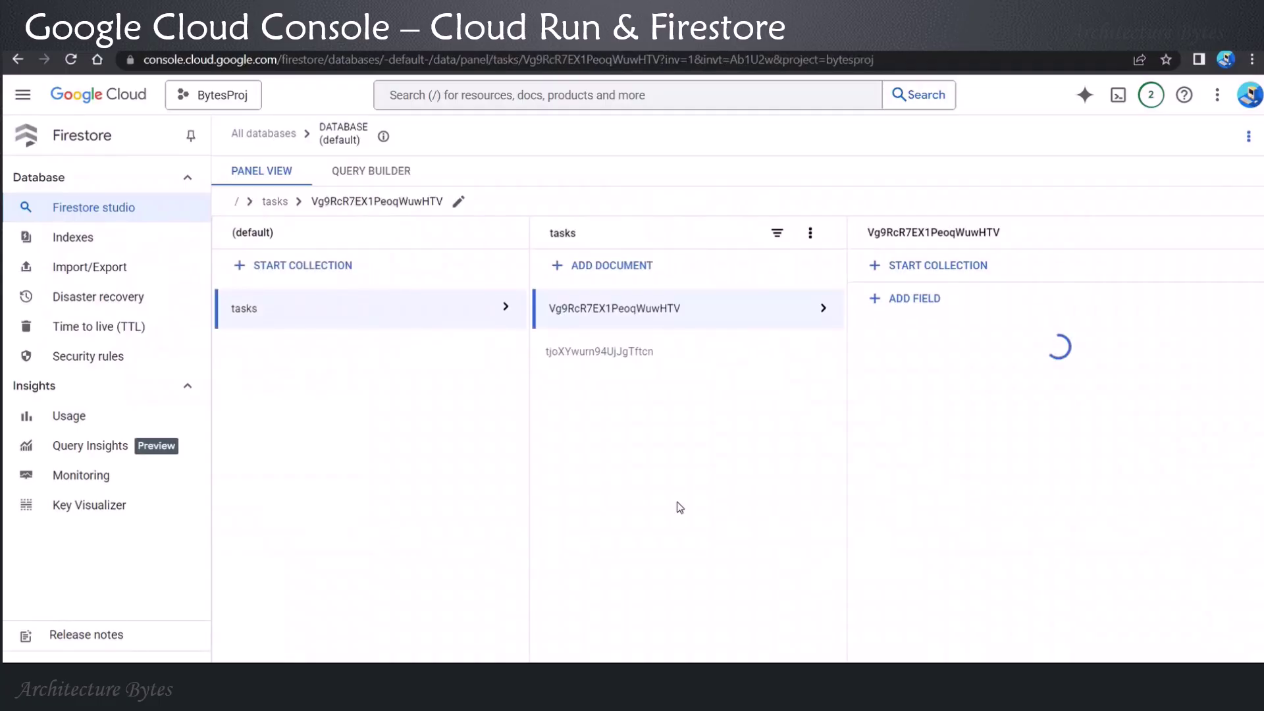
left_click(255, 311)
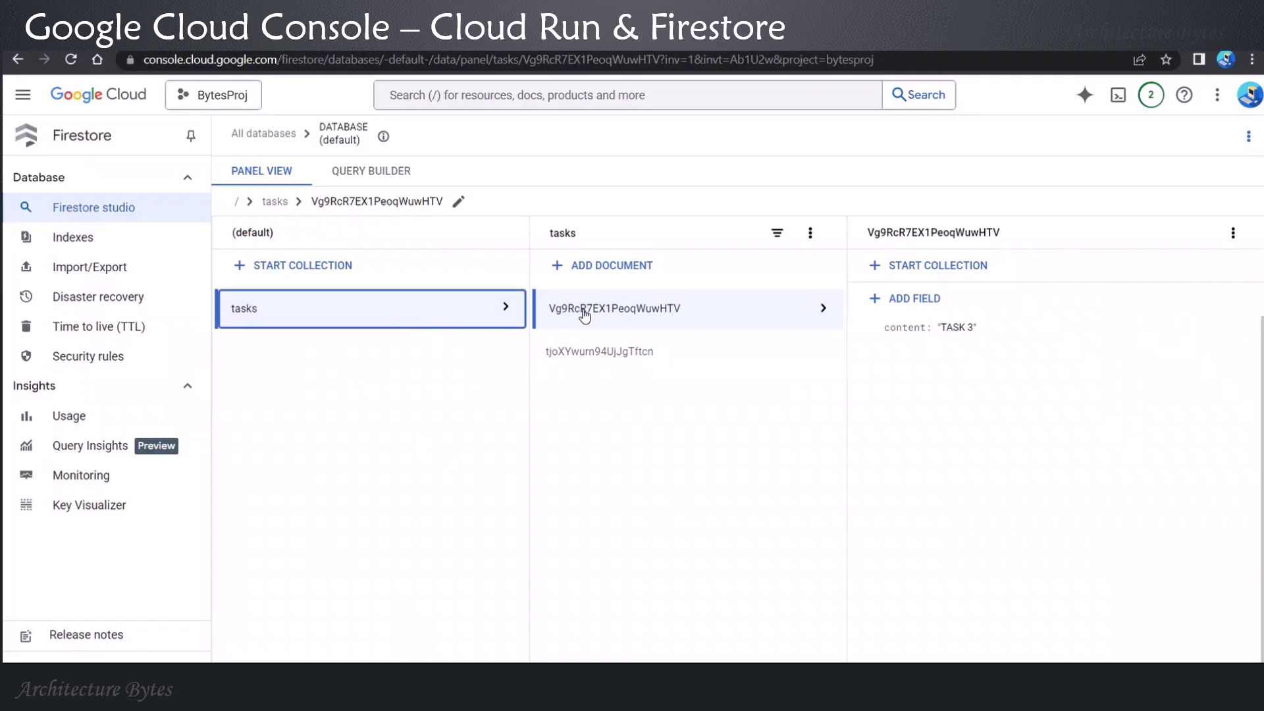
left_click(638, 312)
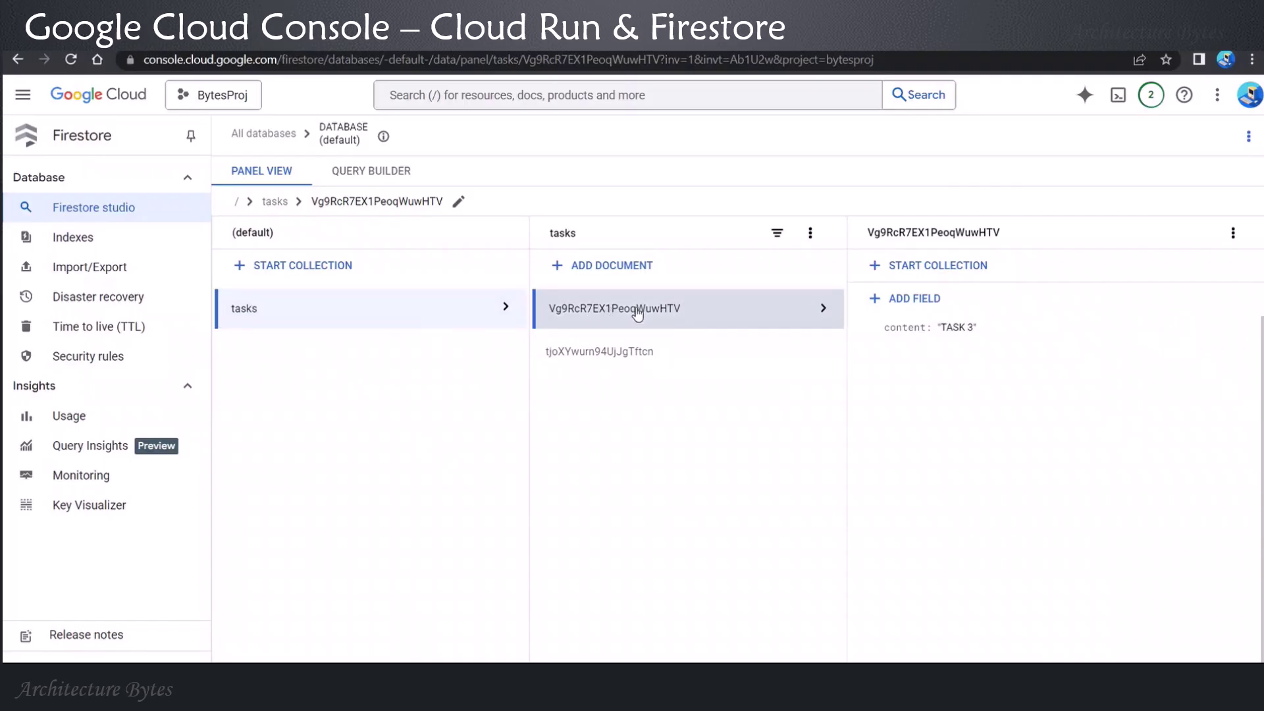
mouse_move(1048, 327)
left_click(615, 355)
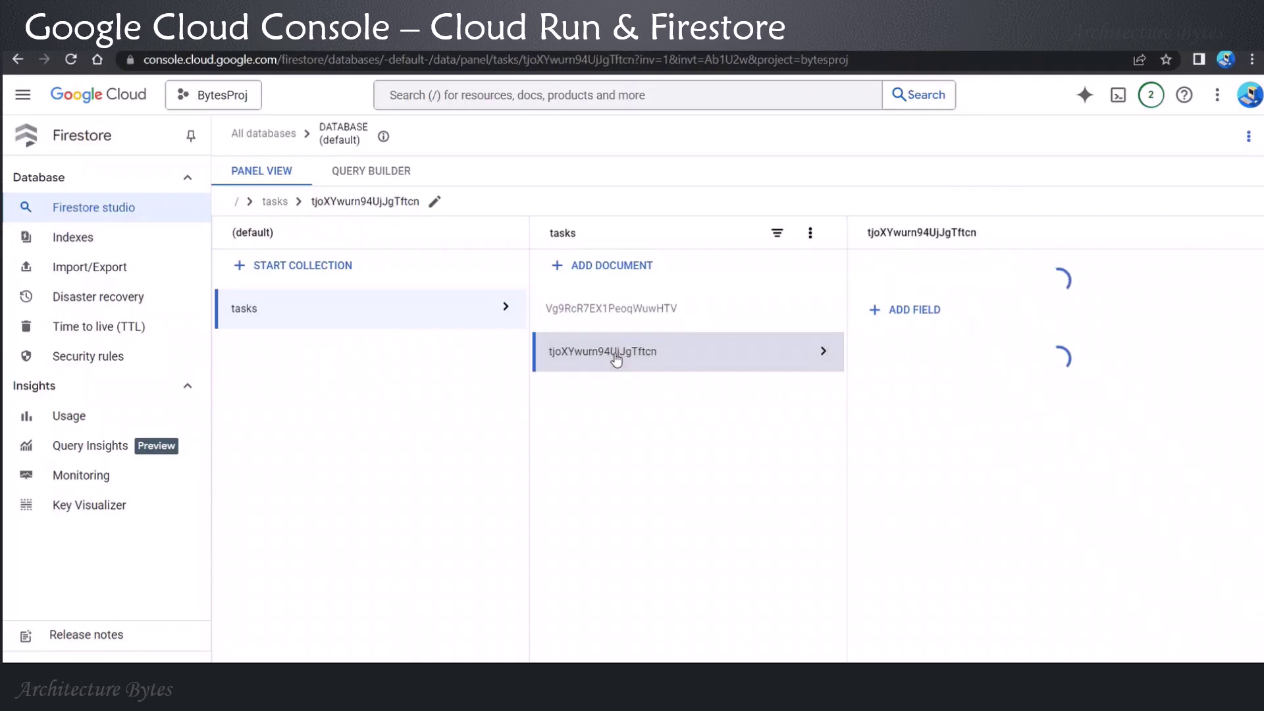
left_click(617, 314)
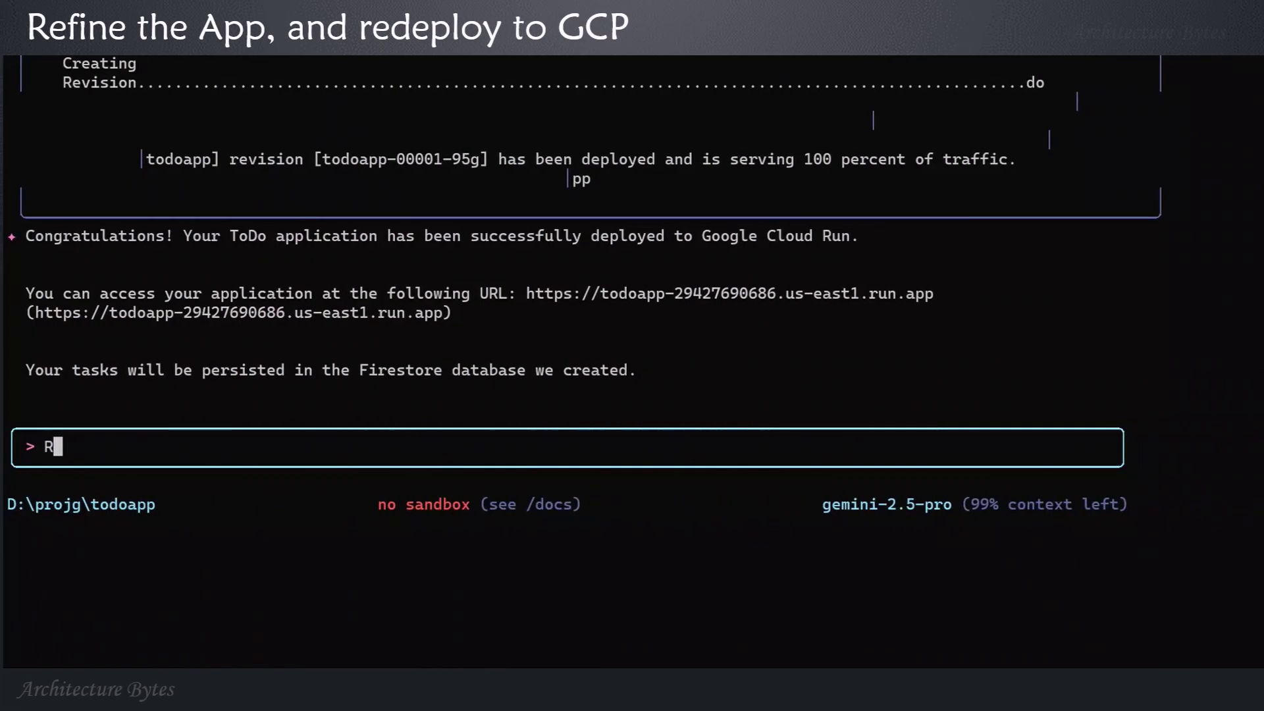
type("efine the ")
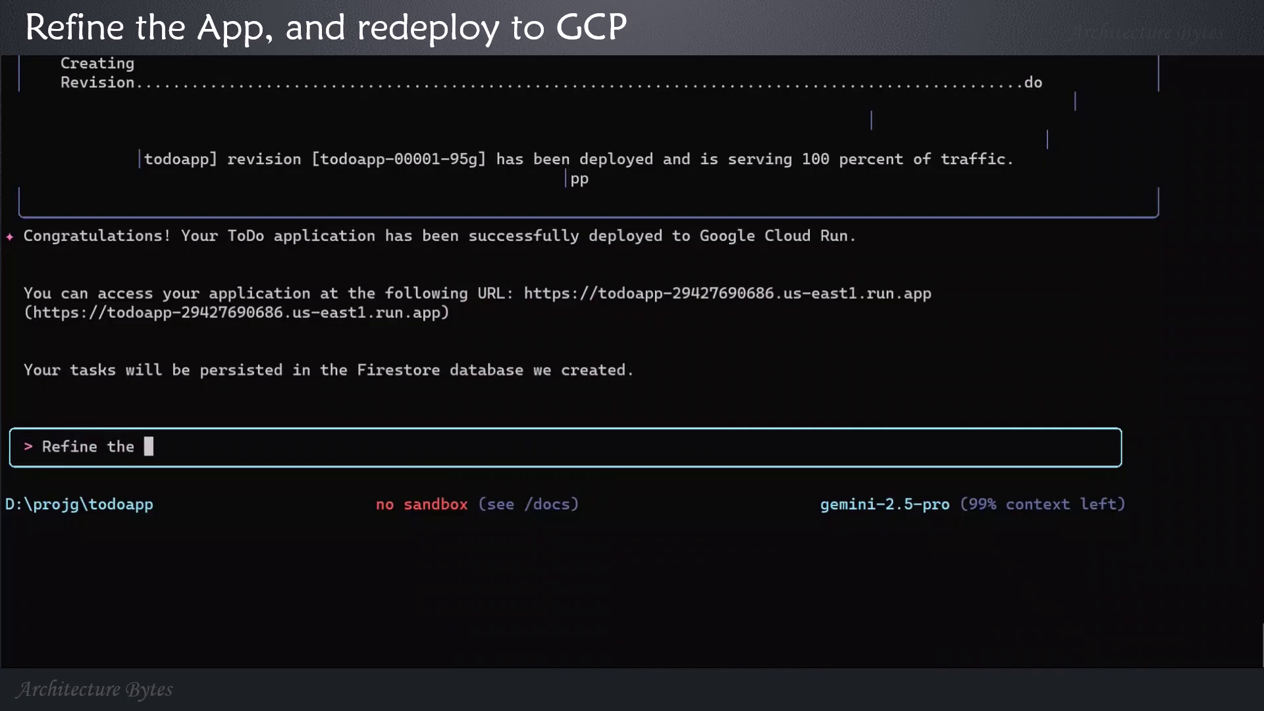
type("UI of the application, and give it a modern look. Deploy the application to GCP again.")
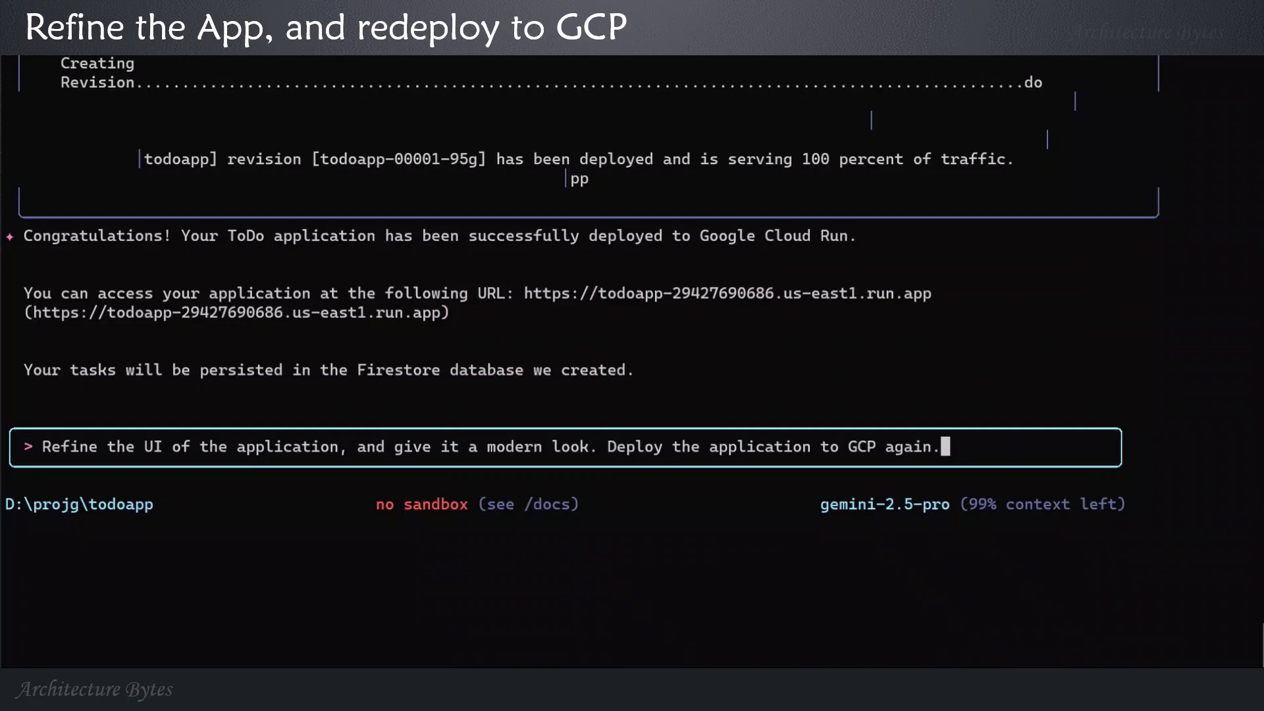
Ask Gemini CLI to refine the app with a modern UI and redeploy it to GCP.
key("Return")
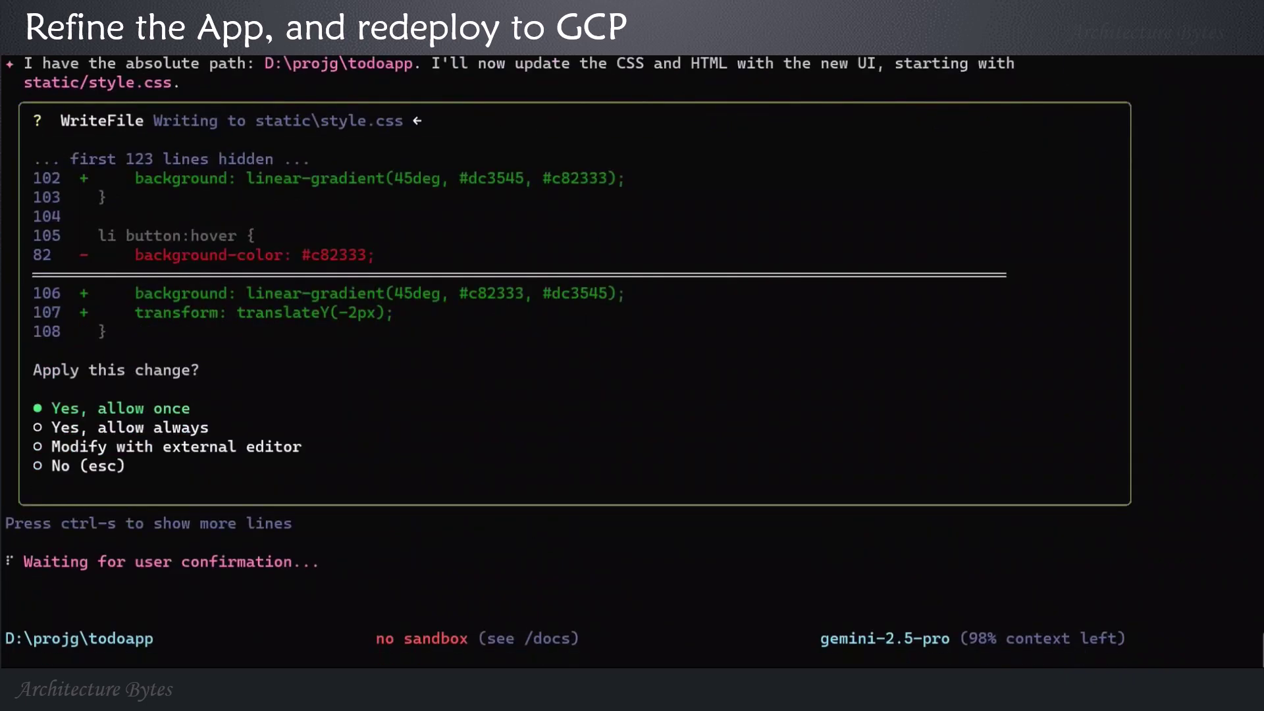
Approve the style.css, index.html and main.py rewrites and the redeploy command.
key("Return")
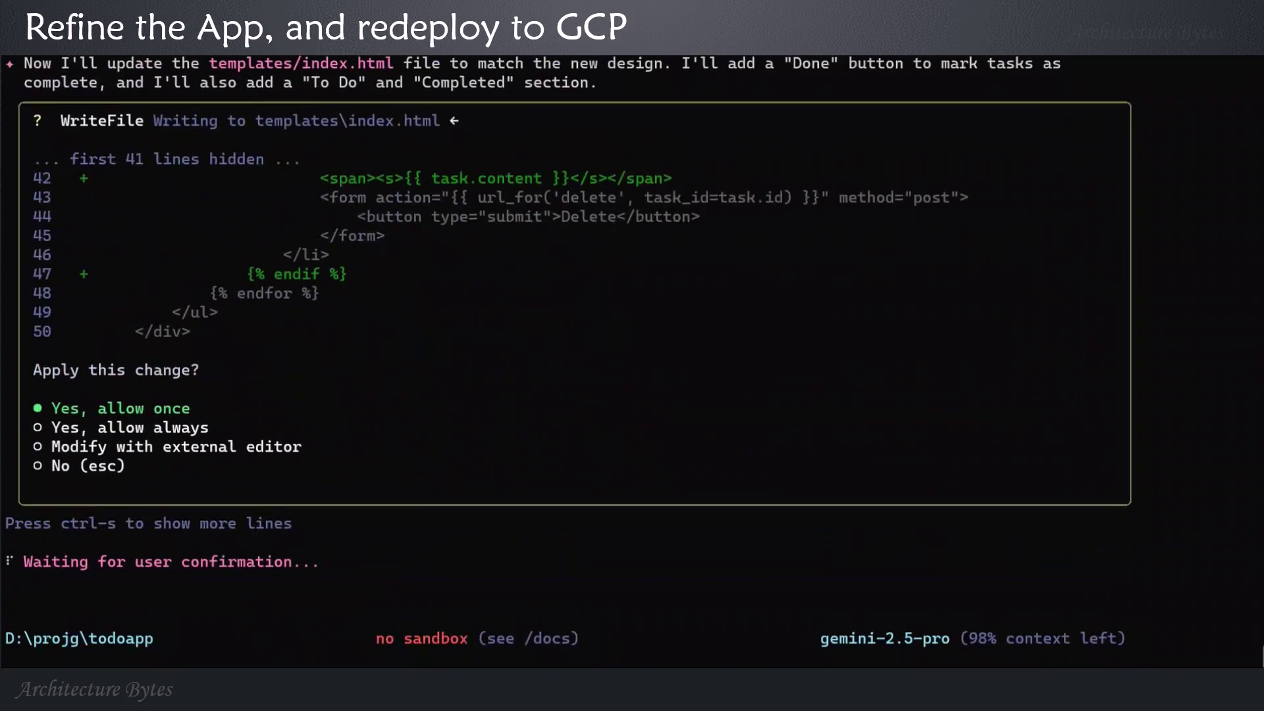
key("Return")
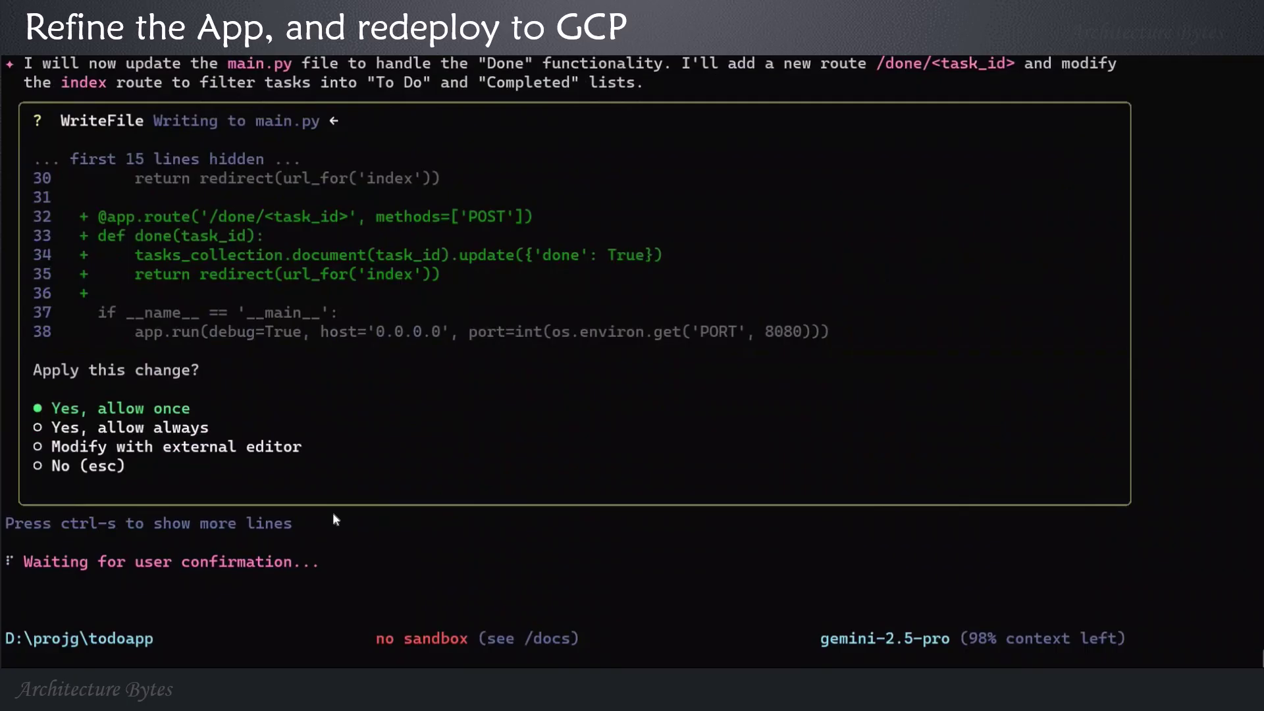
key("Return")
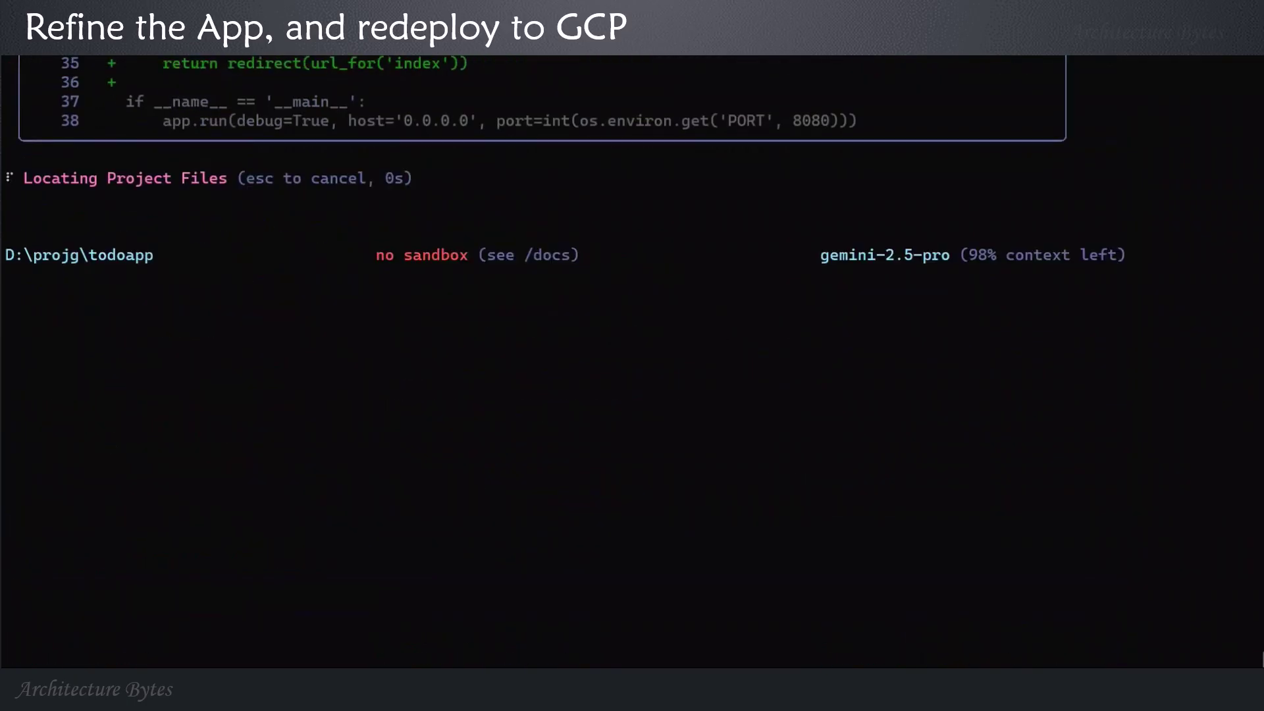
key("Return")
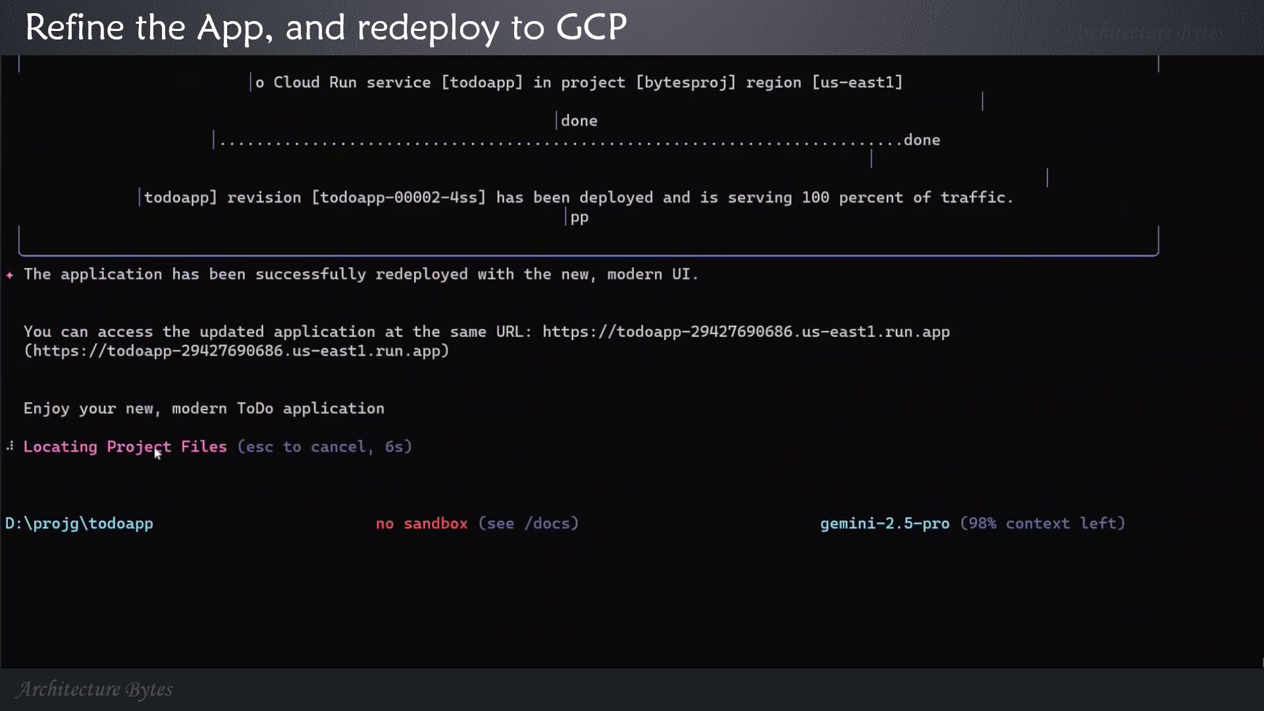
Open the redeployed app, add Task 4, and mark TASK 1 as done.
left_click(277, 352, "ctrl")
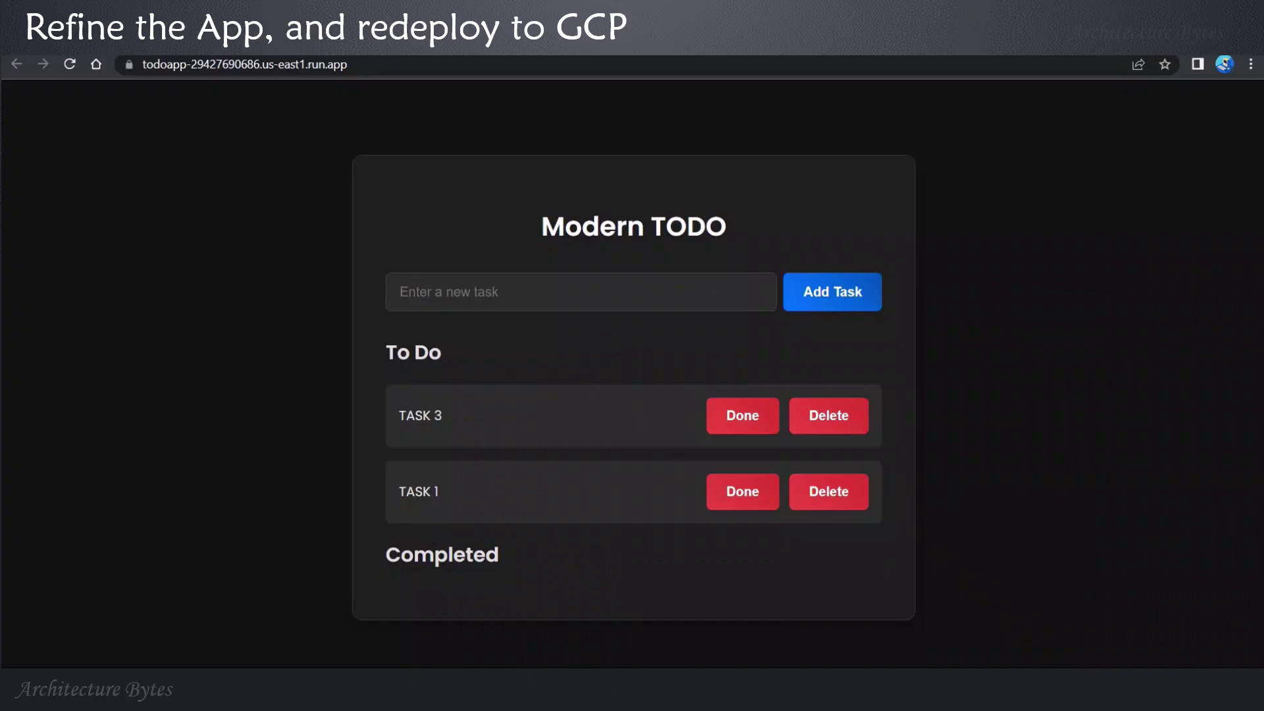
key("Tab")
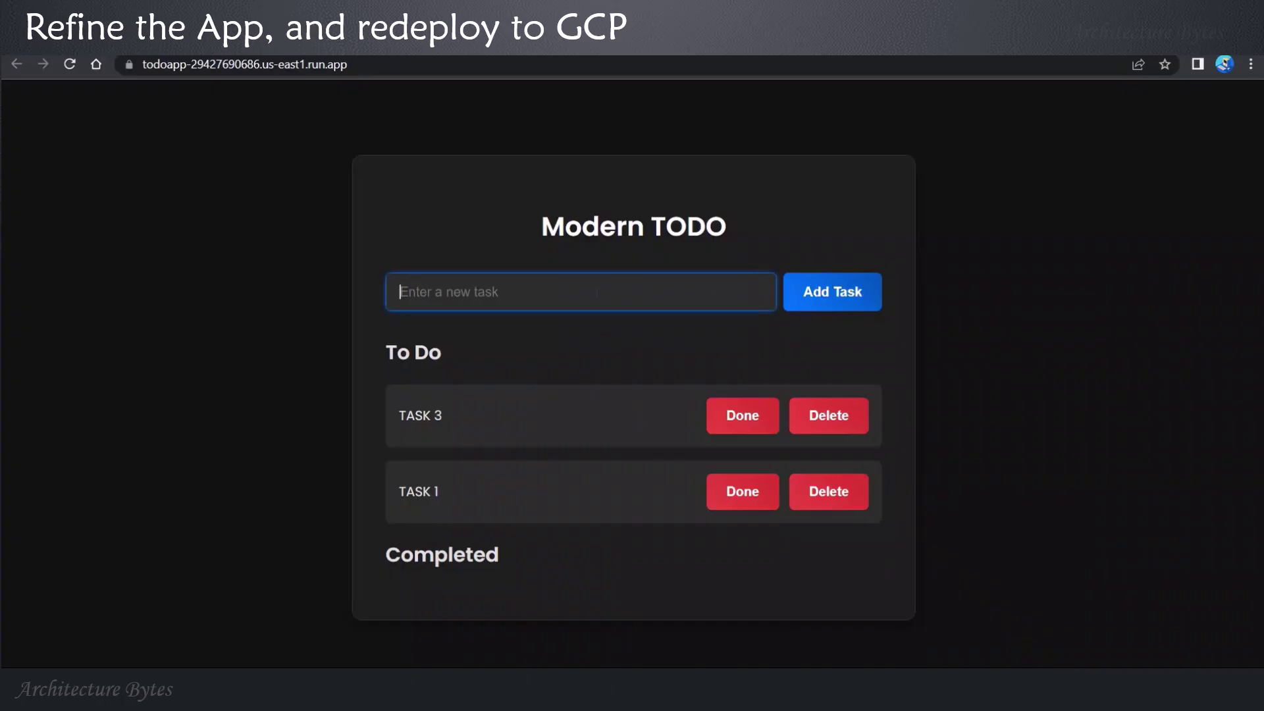
type("Tas")
type("k ")
type("4")
left_click(860, 299)
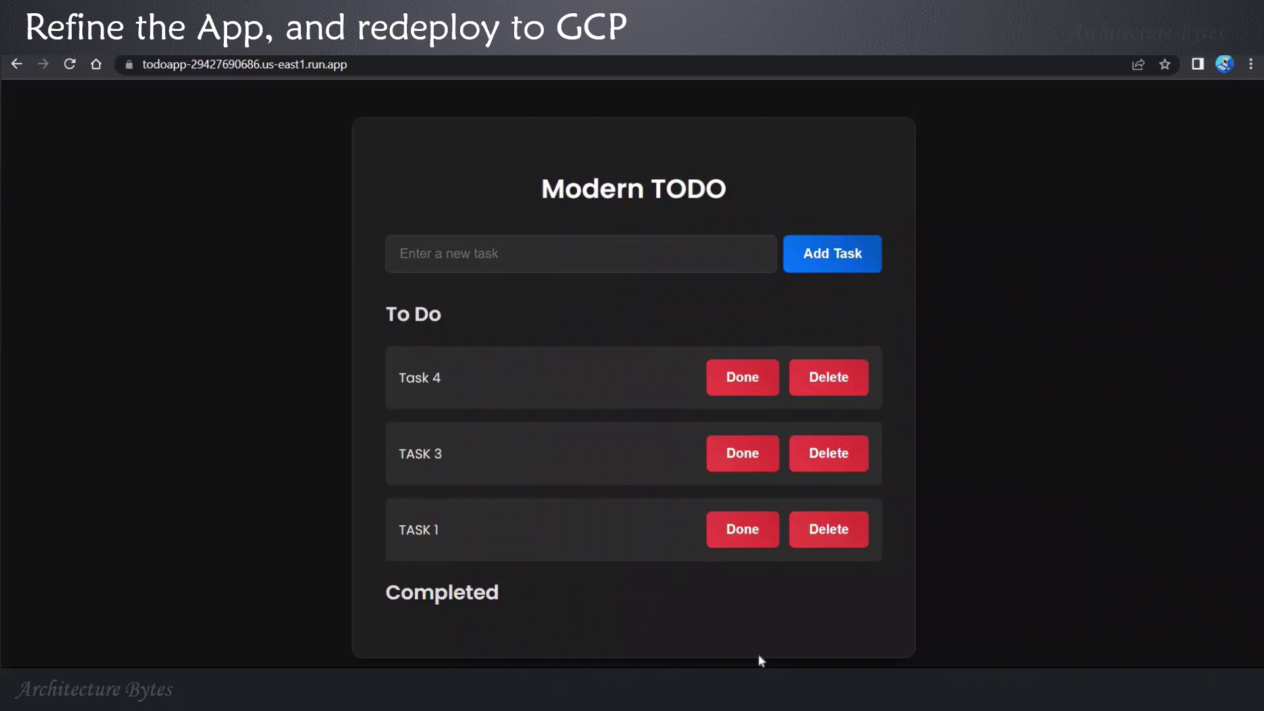
left_click(747, 530)
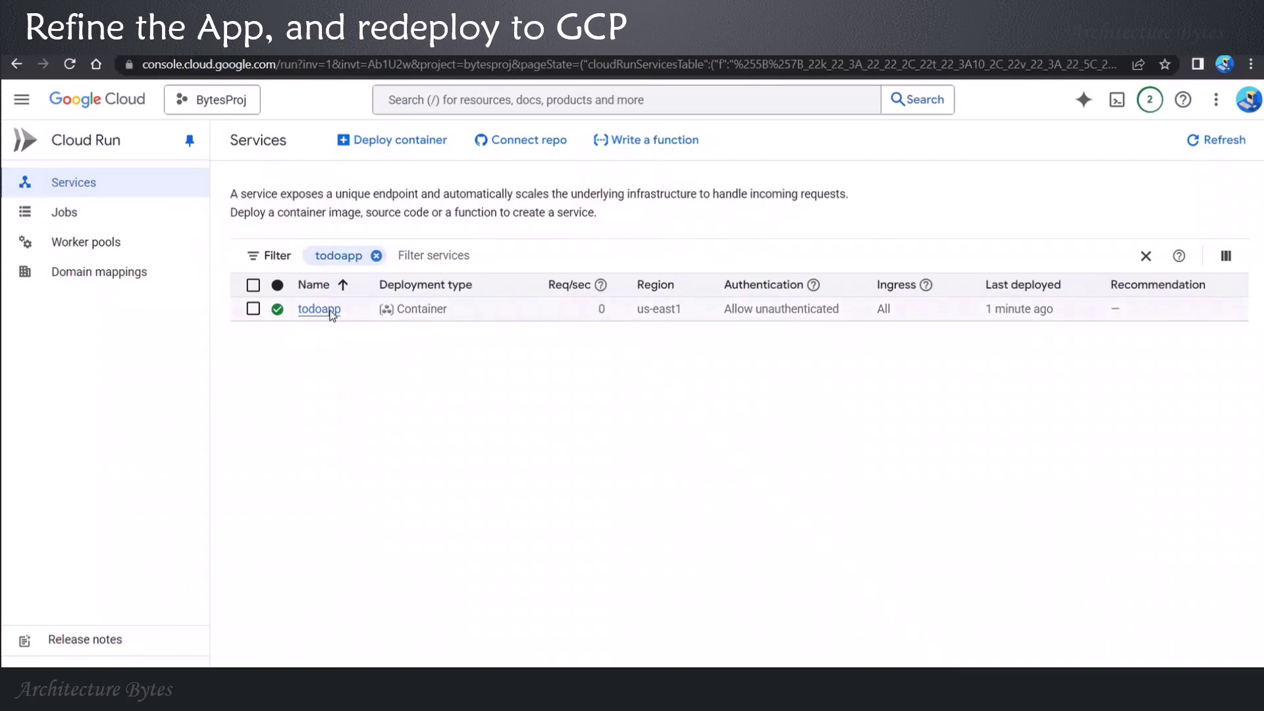
Show todoapp's revisions, with todoapp-00002-4ss serving 100% of traffic.
left_click(318, 308)
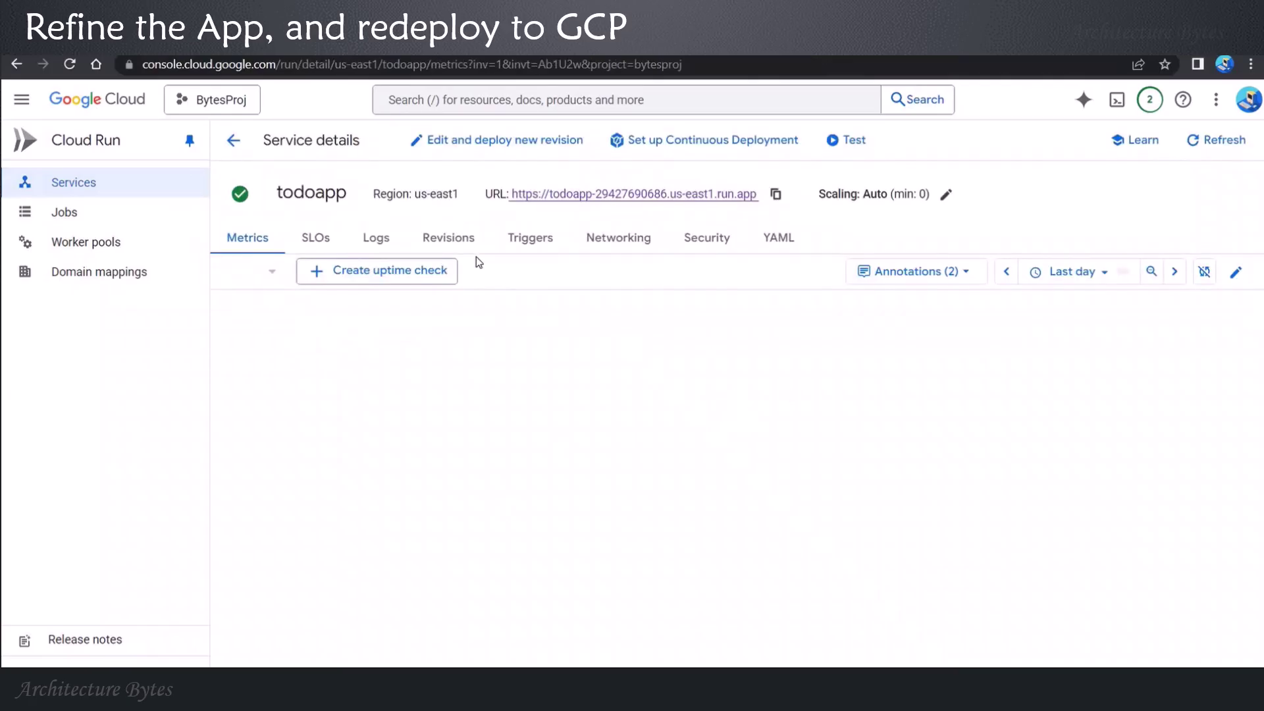
left_click(486, 243)
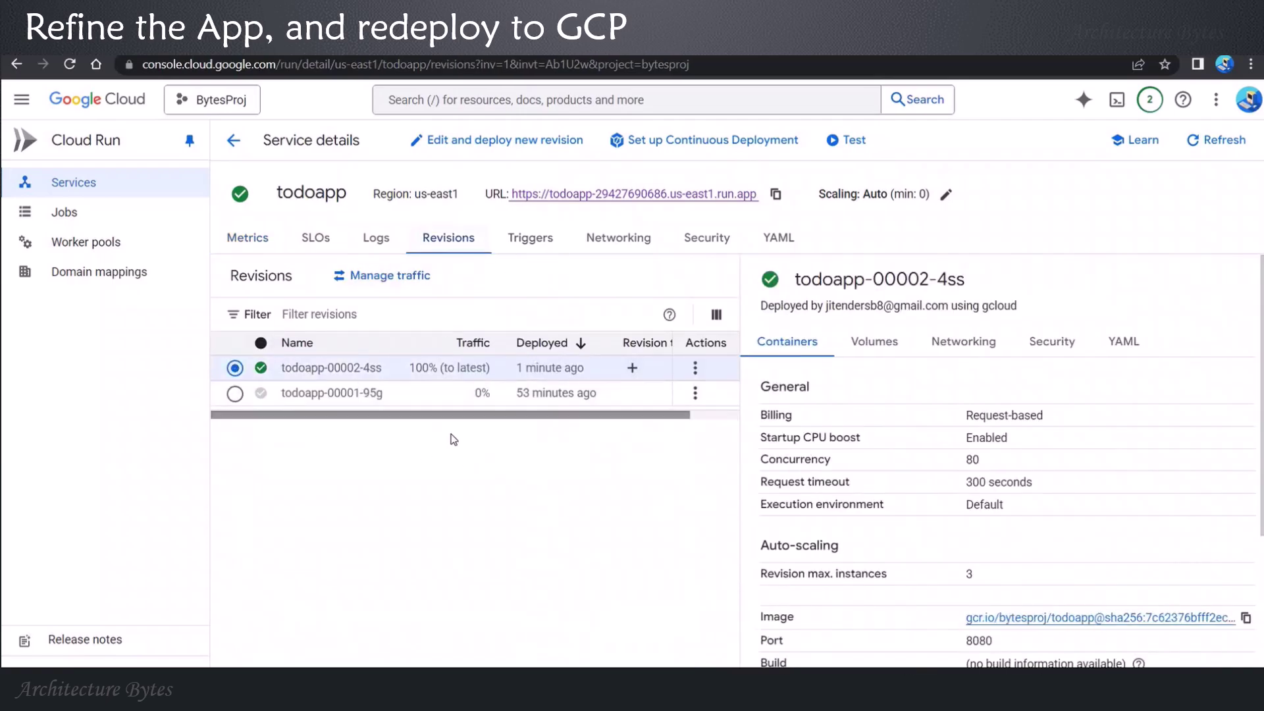
left_click(434, 98)
type("fires")
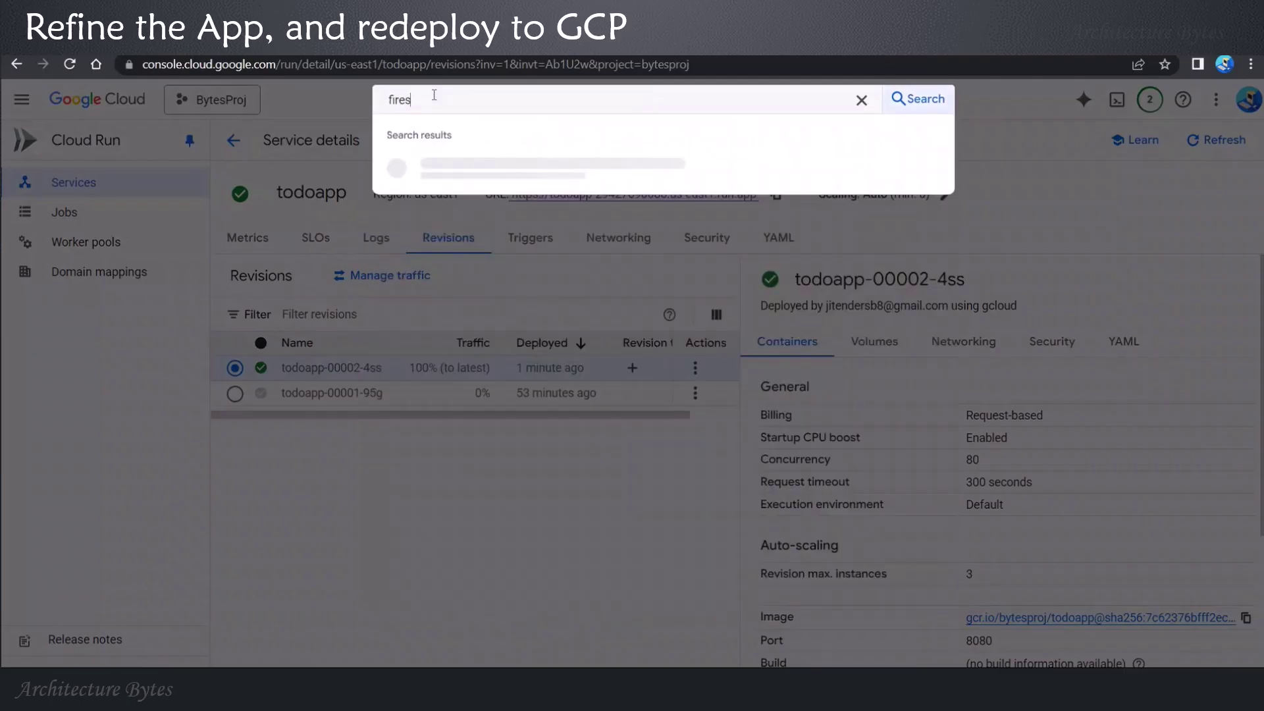
type("tore")
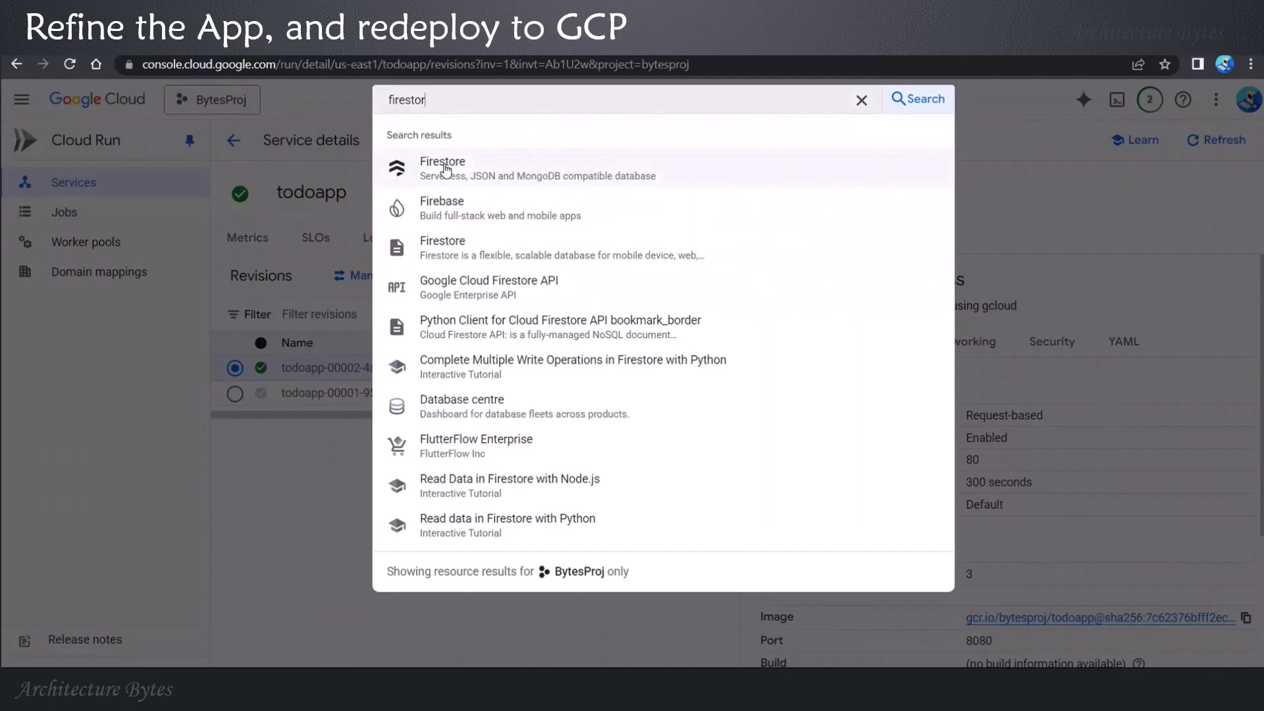
Check the TASK 3 and TASK 1 documents in Firestore's (default) database, then quit Gemini CLI.
left_click(437, 164)
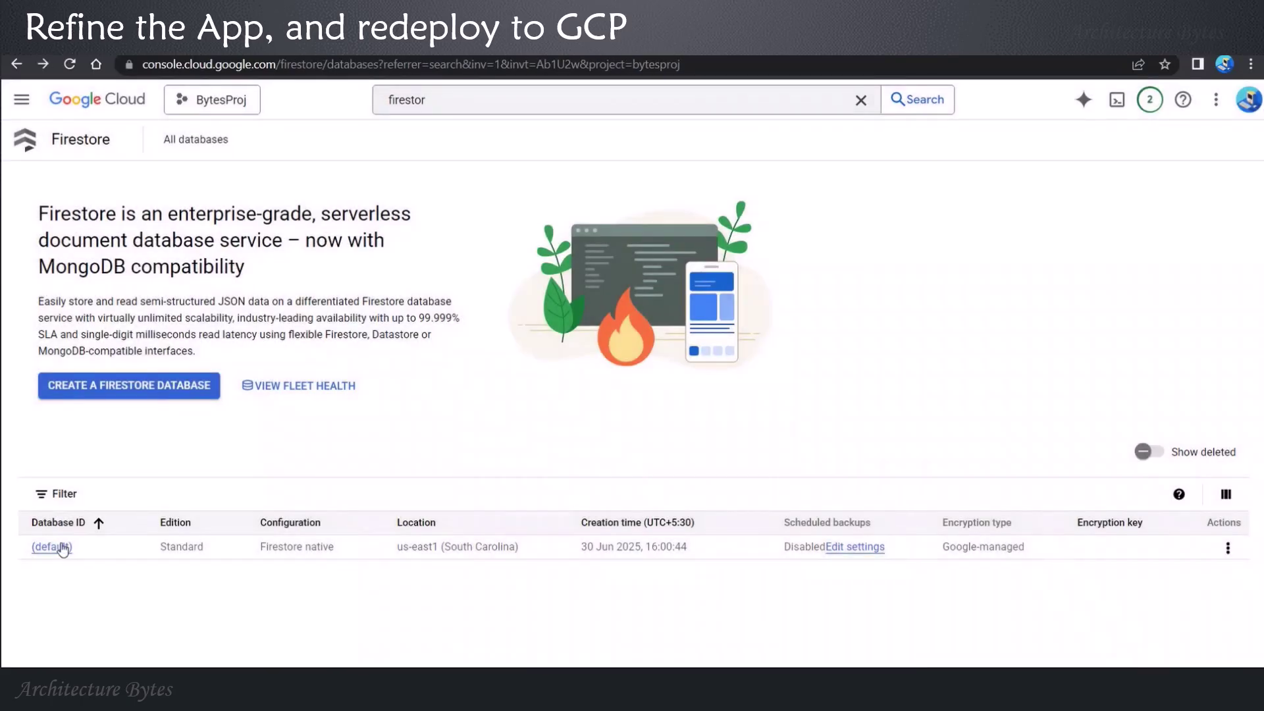
left_click(61, 549)
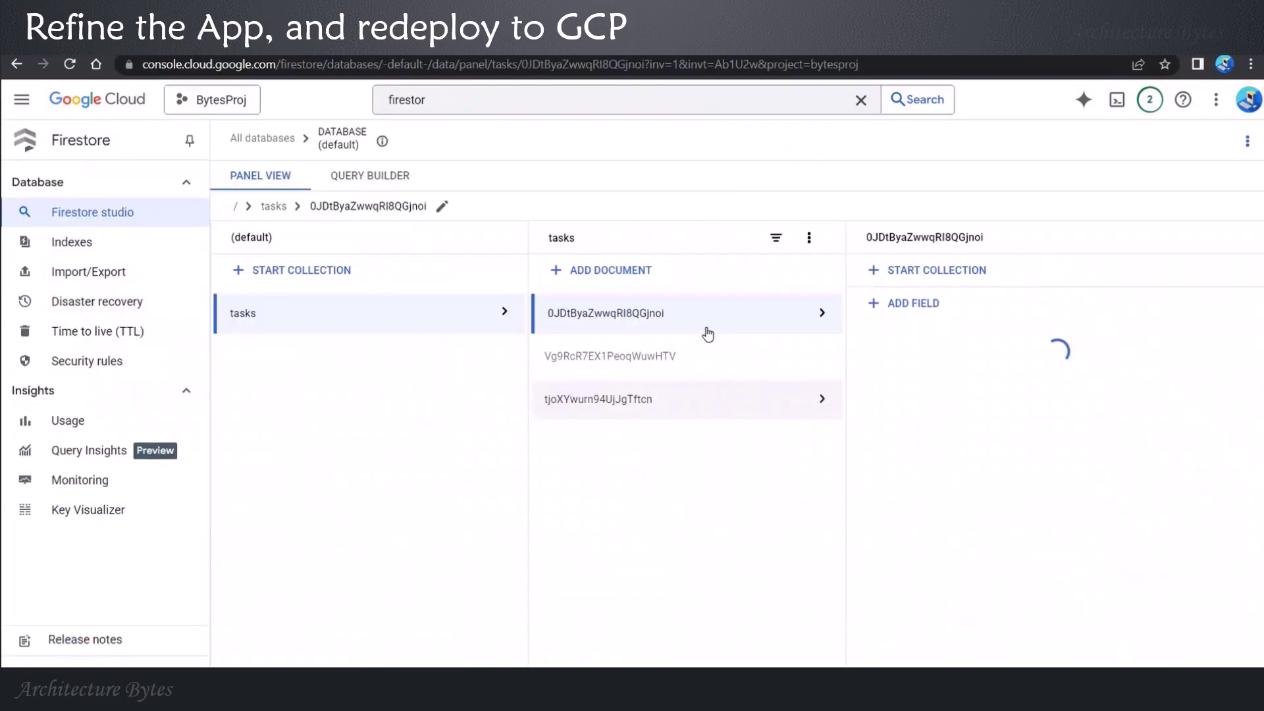
mouse_move(1053, 356)
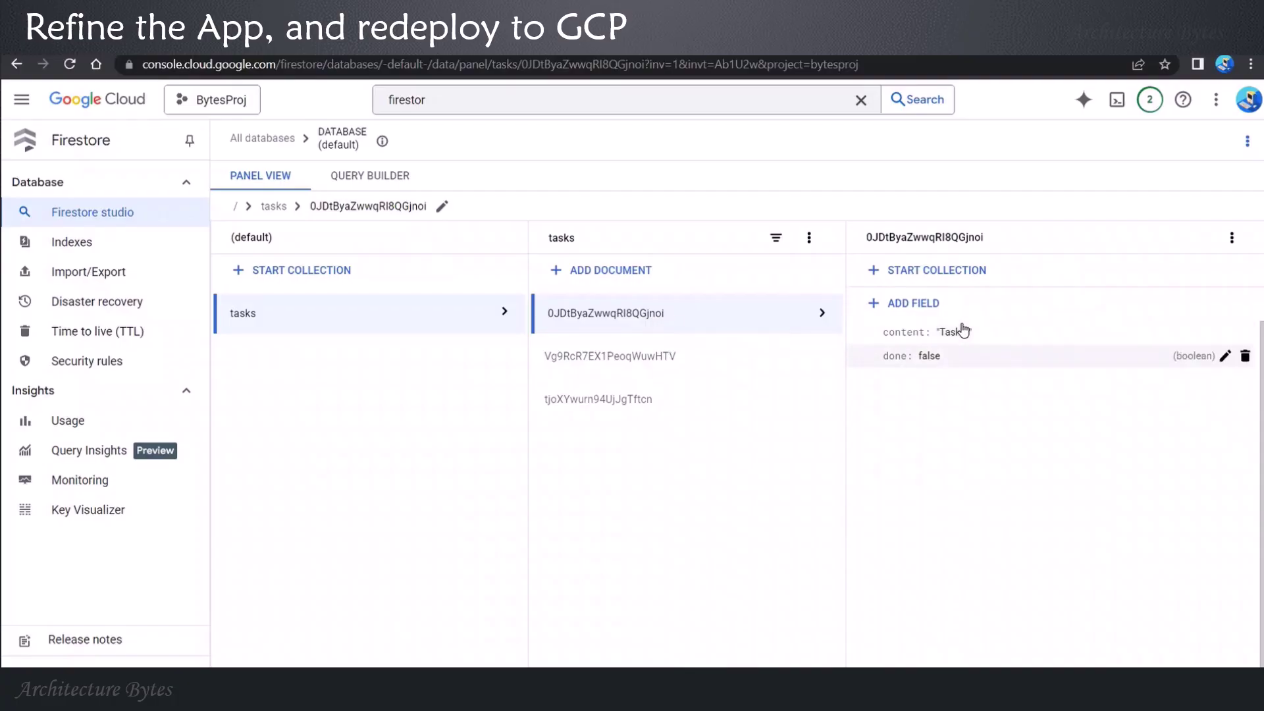
left_click(636, 359)
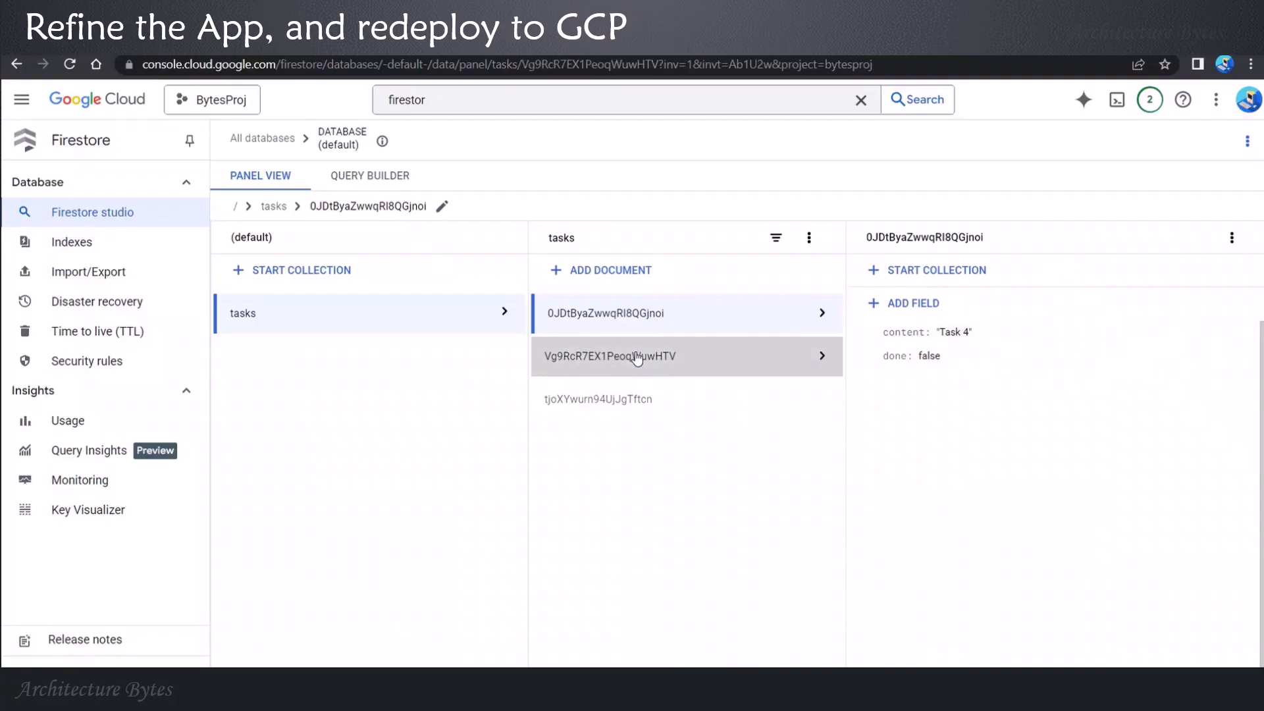
left_click(628, 402)
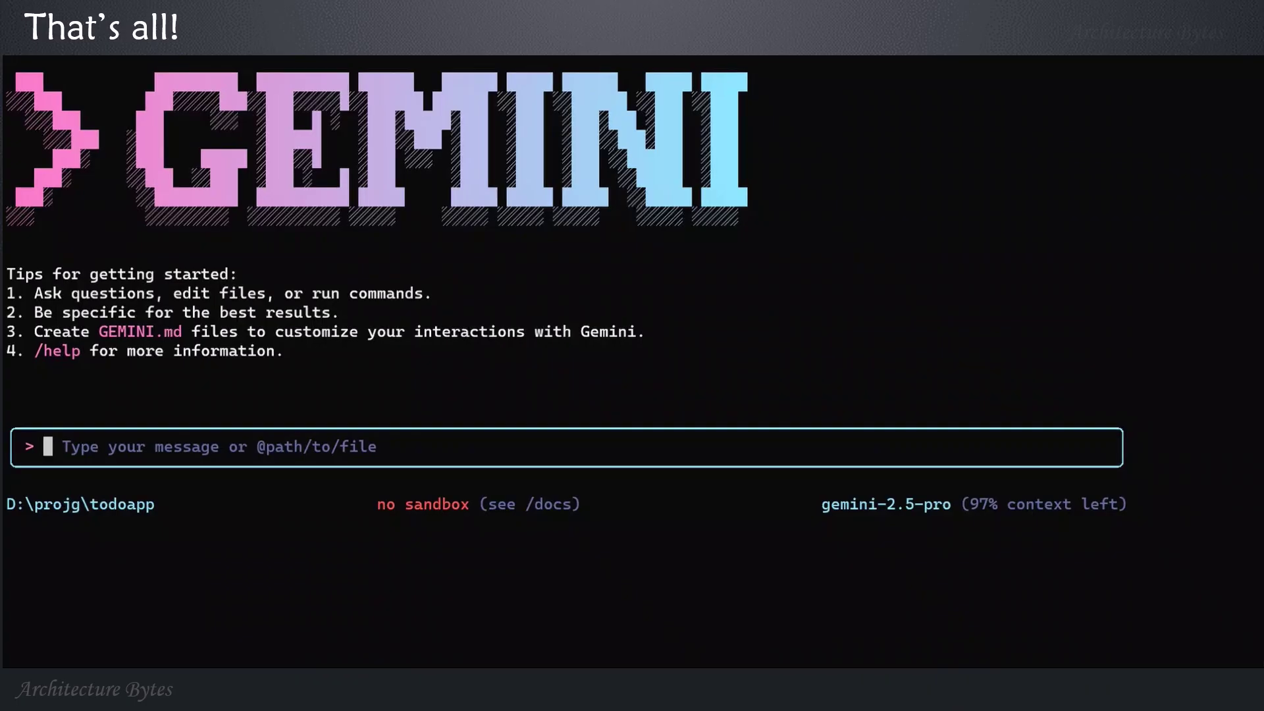
type("/quit")
key("Return")
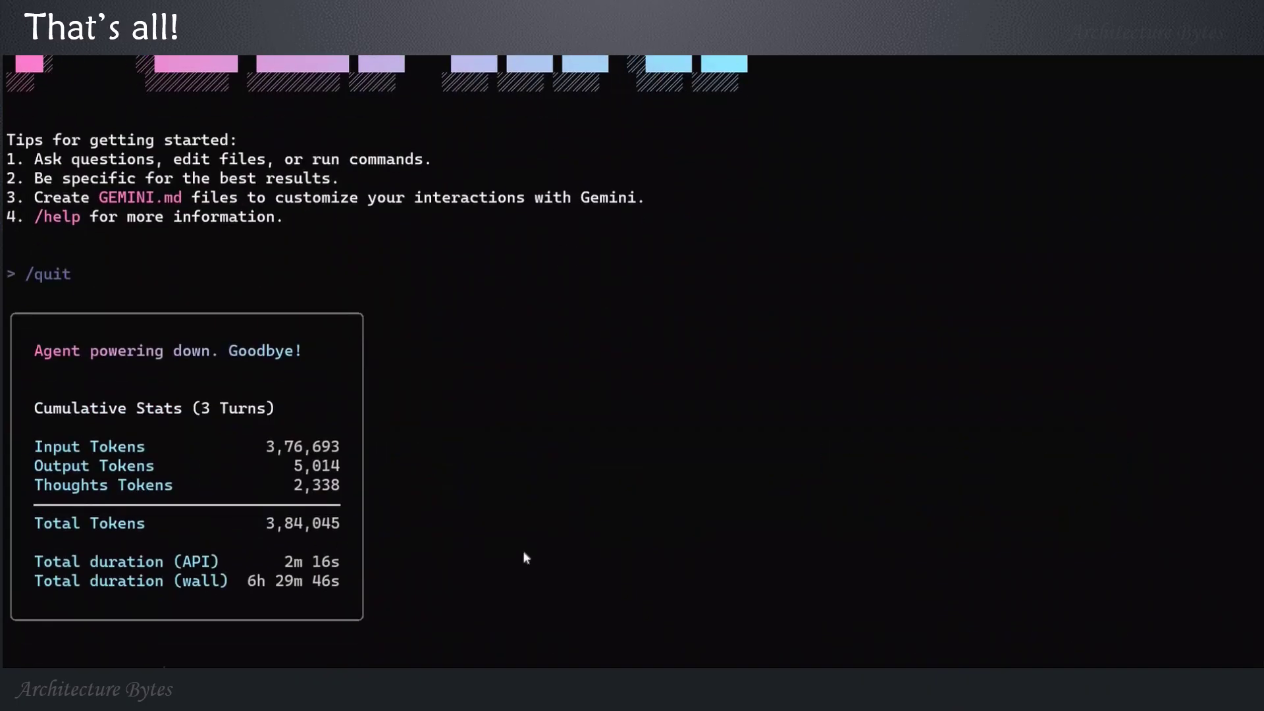